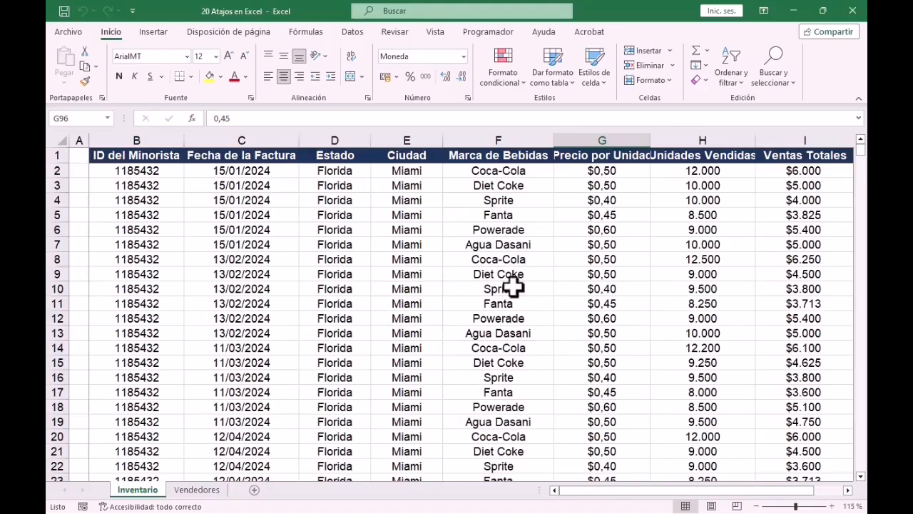
Examine the Inventario sales records around row 26, including its total sales and unit price cells.
scroll(512, 285, "down", 7)
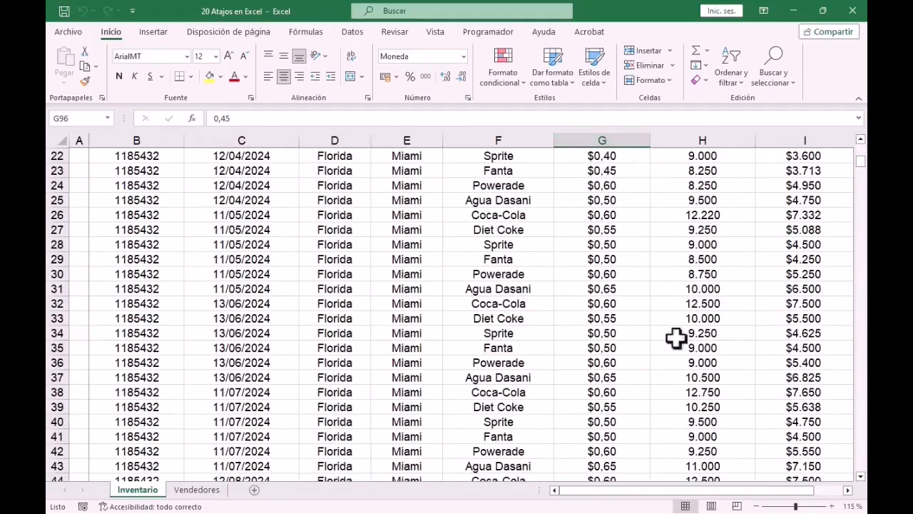
left_click(697, 262)
left_click(812, 215)
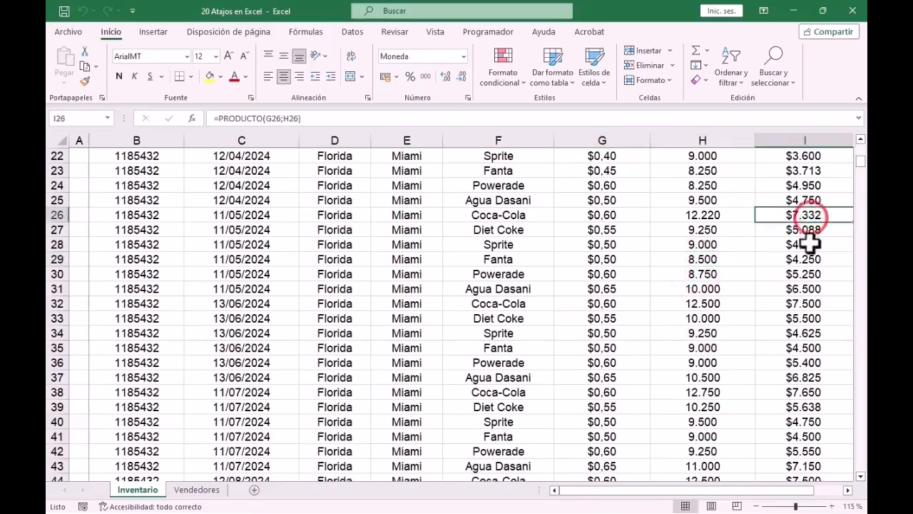
left_click(616, 216)
scroll(405, 305, "up", 1)
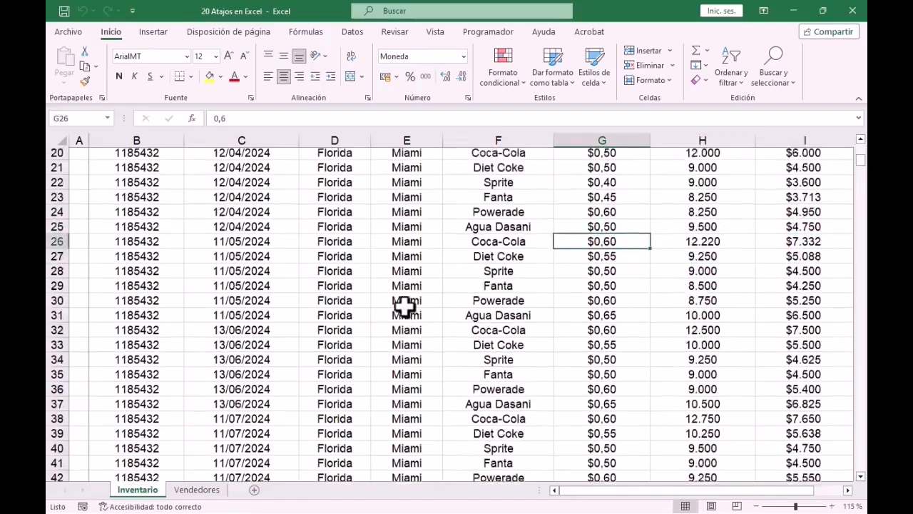
scroll(404, 305, "up", 6)
Freeze the top row of the Inventario sheet and check the header row while moving through the records.
left_click(118, 184)
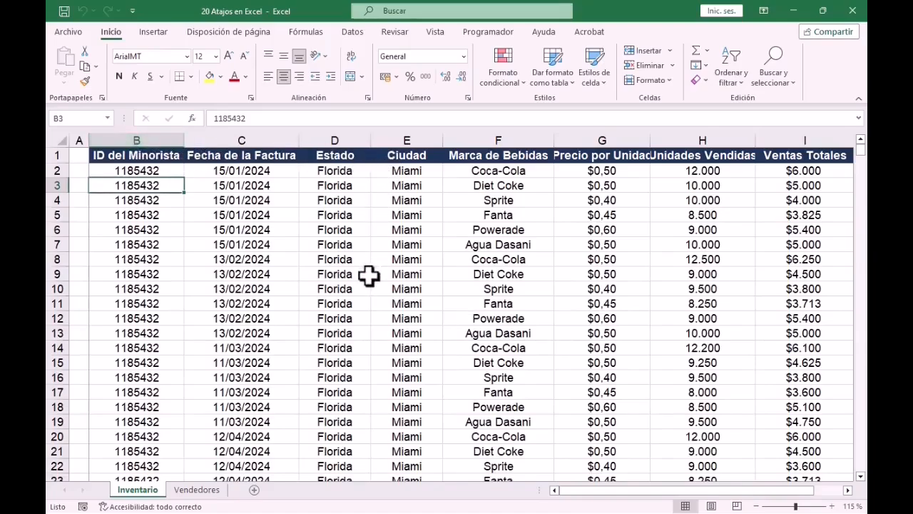
key("alt+w")
key("f")
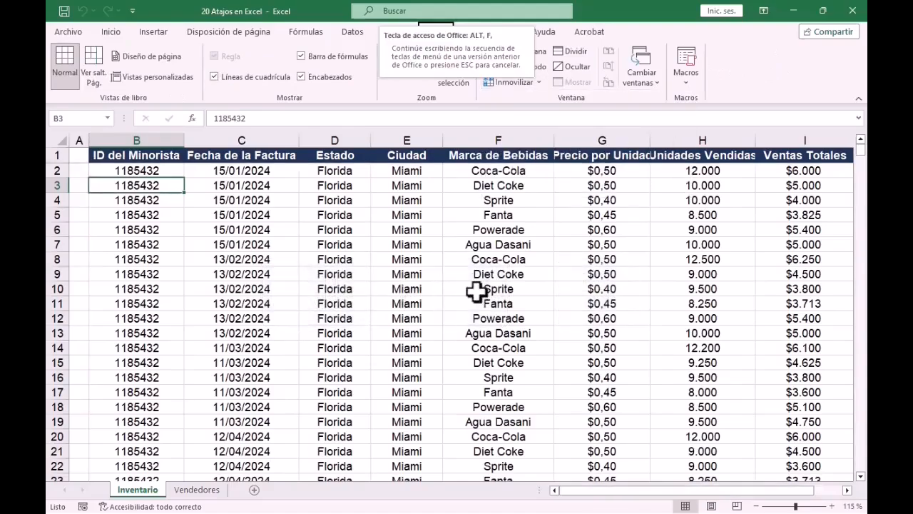
scroll(477, 292, "down", 4)
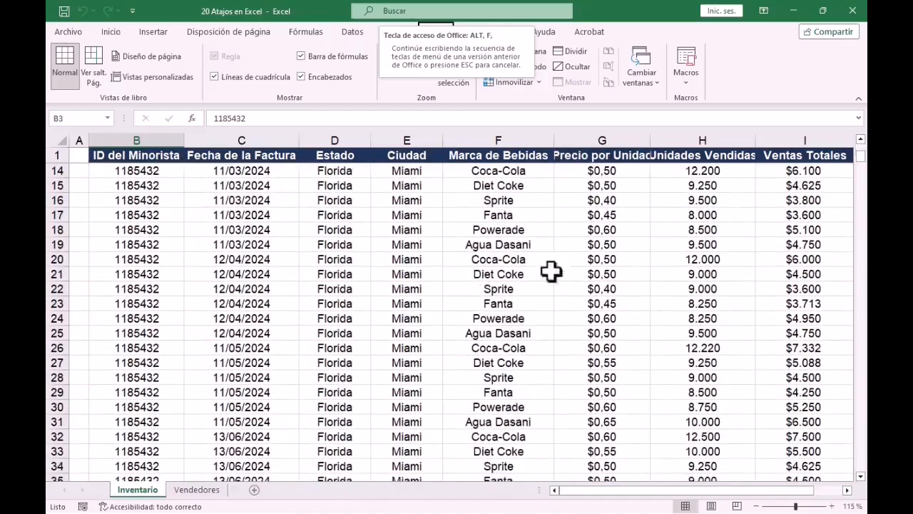
scroll(408, 297, "down", 1)
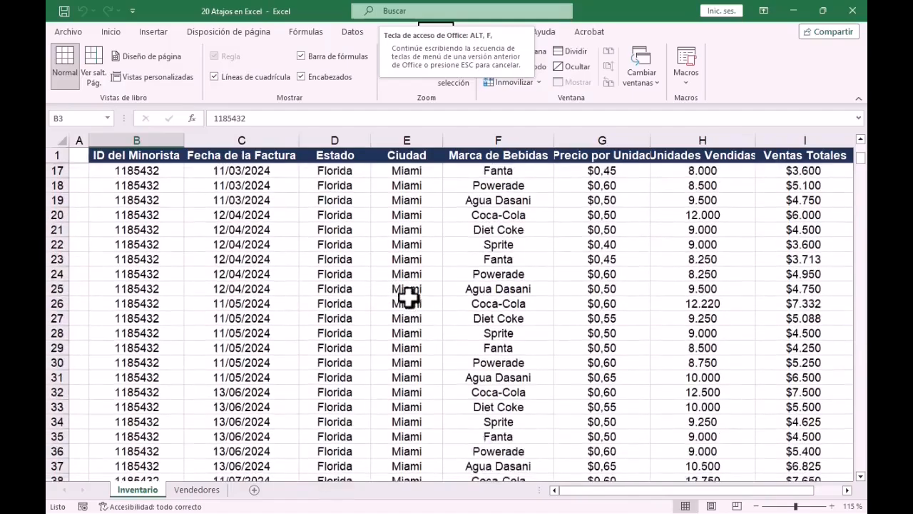
scroll(408, 297, "down", 1)
scroll(408, 297, "up", 6)
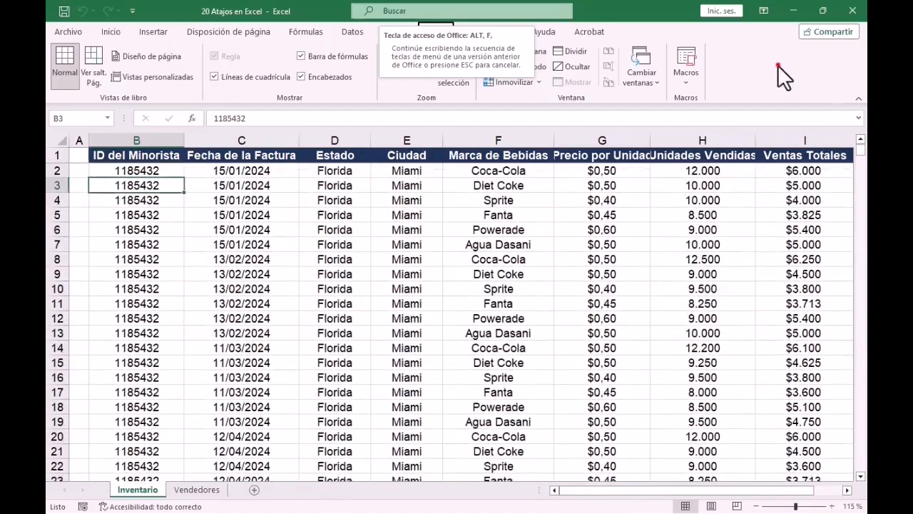
Unfreeze the panes of the Inventario sheet and check how the header row behaves further down the records.
left_click(780, 68)
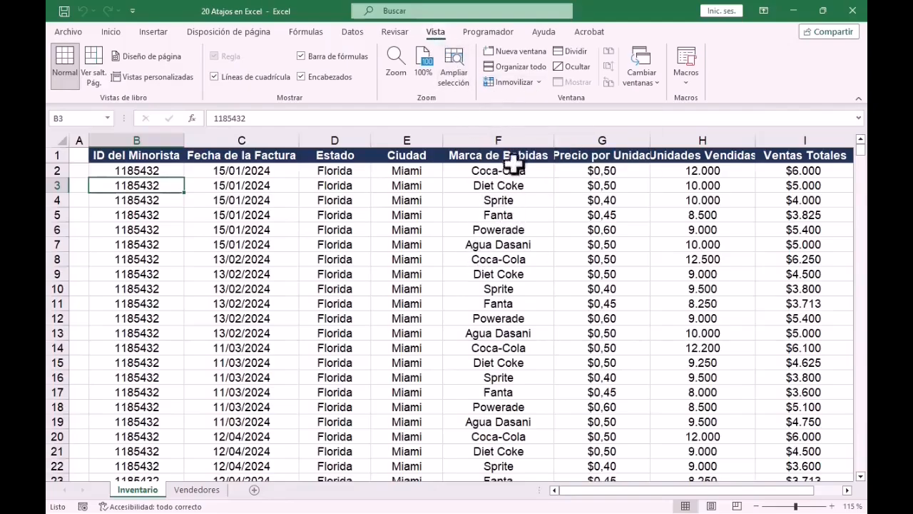
left_click(538, 84)
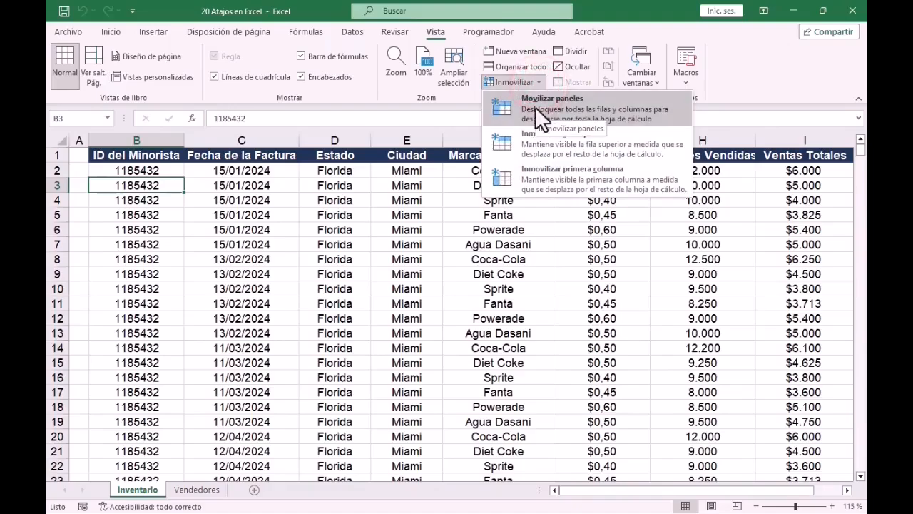
left_click(535, 106)
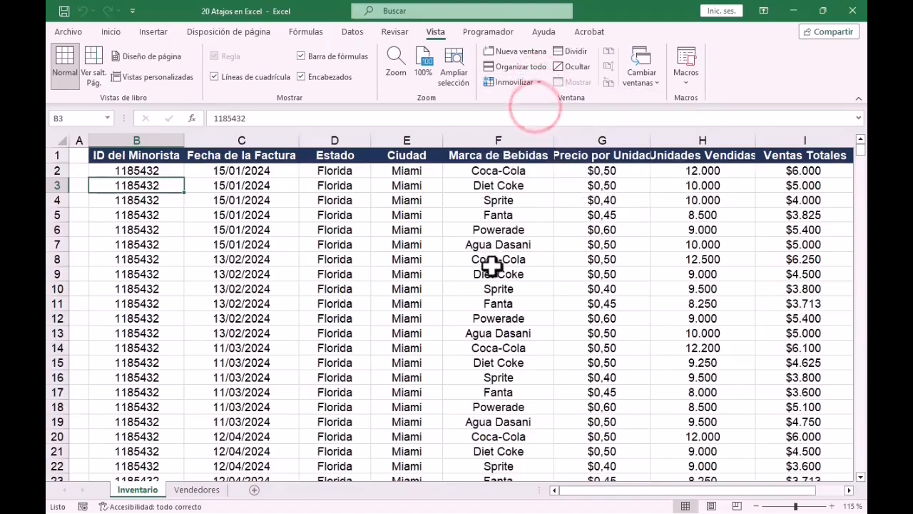
scroll(488, 305, "down", 2)
scroll(499, 302, "down", 5)
scroll(429, 301, "up", 7)
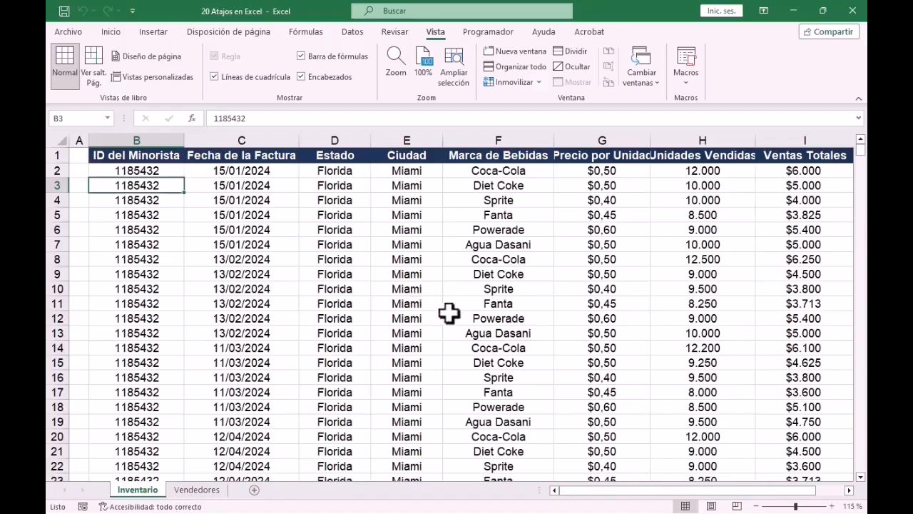
scroll(450, 310, "down", 6)
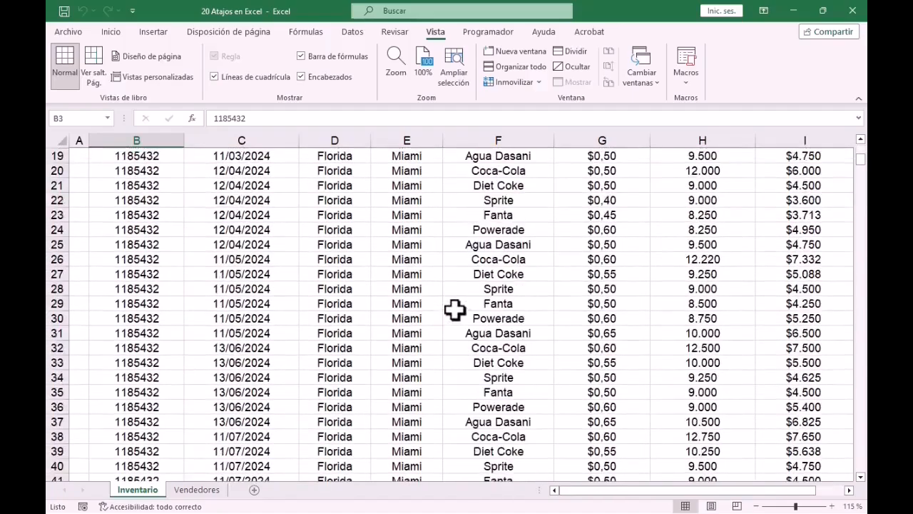
scroll(455, 309, "down", 2)
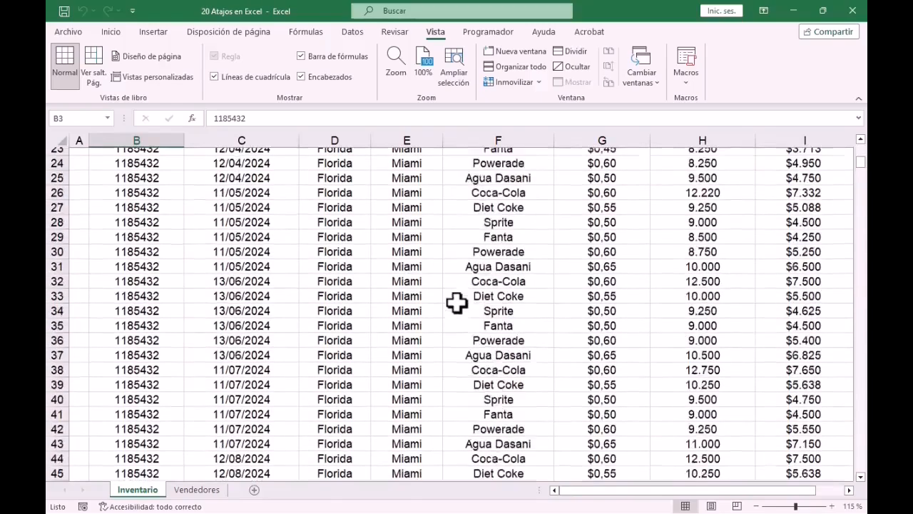
scroll(458, 303, "up", 8)
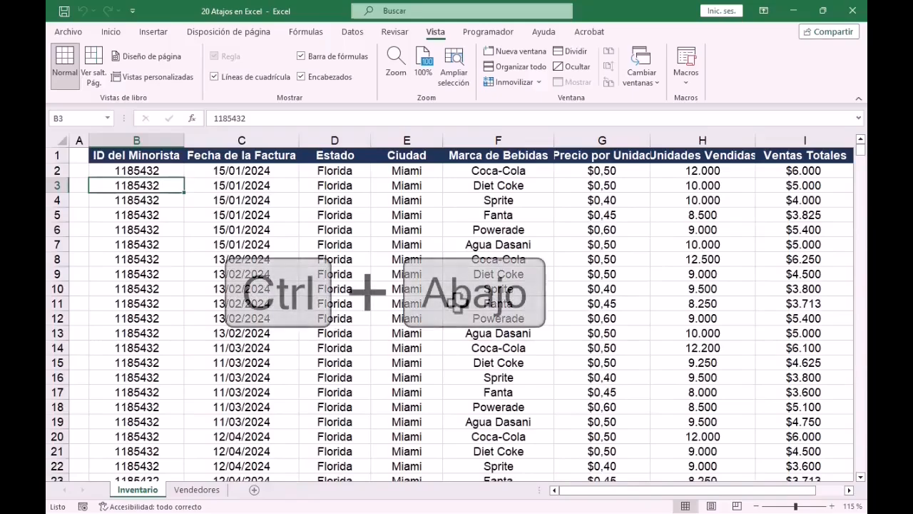
Jump between the ends of the ID del Minorista column and between the ends of the header row, finishing at B1.
key("ctrl+Down")
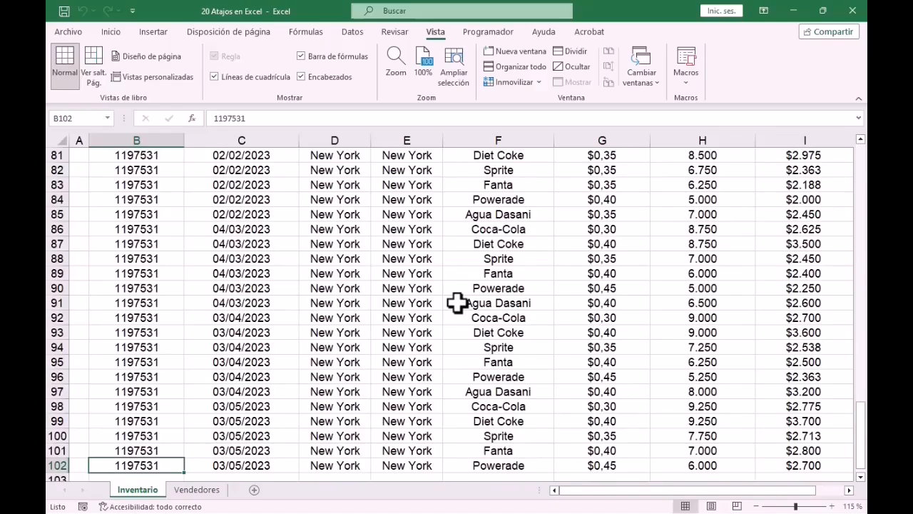
key("ctrl+Up")
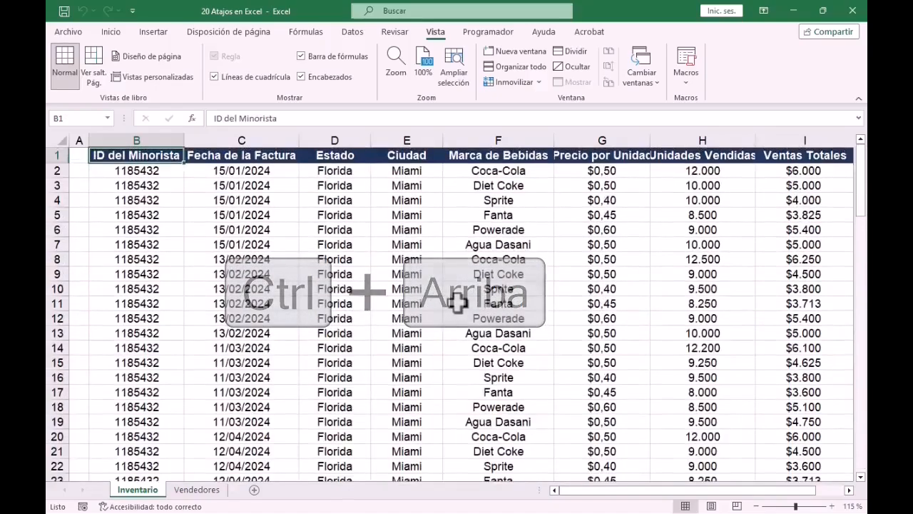
key("ctrl+Right")
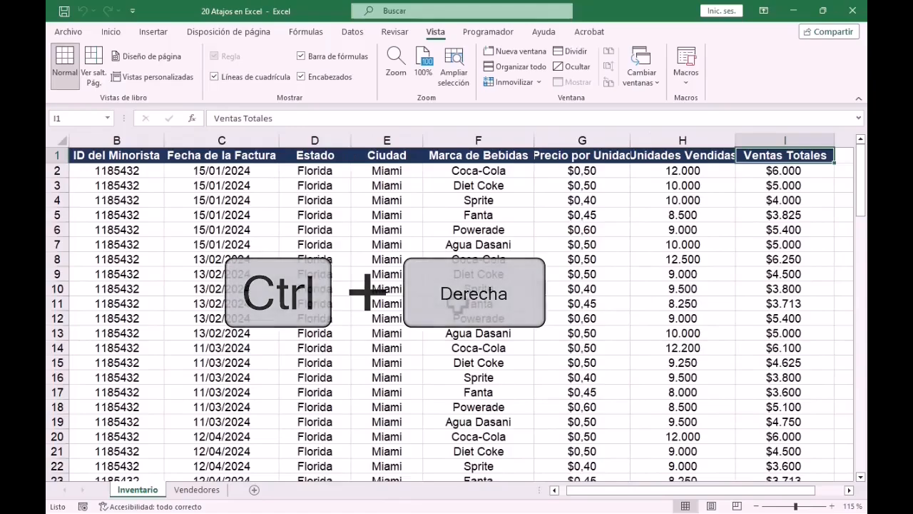
key("ctrl+Left")
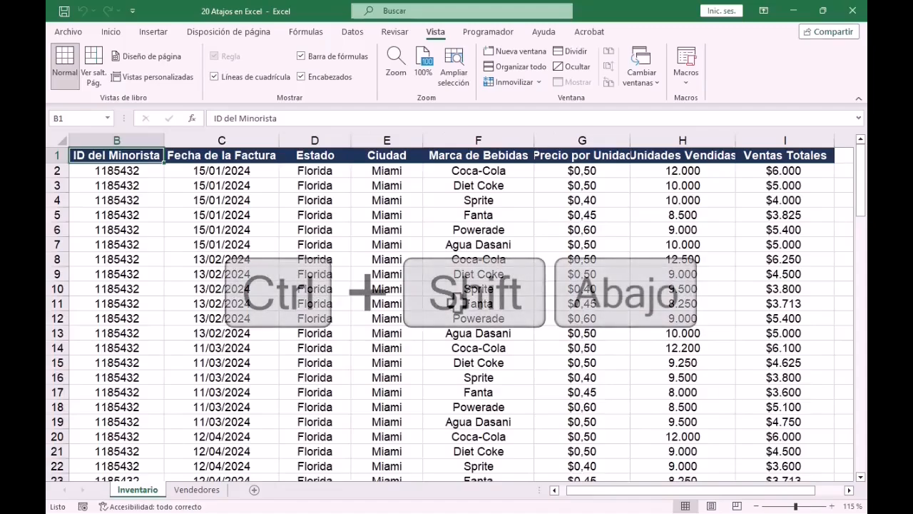
Extend the selection from B1 to row 102 and across to column I, reduce it to columns B and C, and return to B1.
key("ctrl+shift+Down")
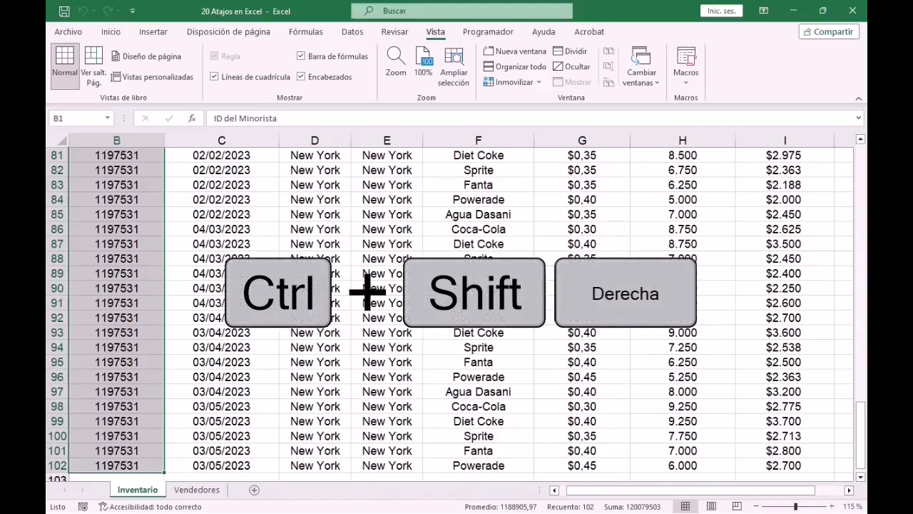
key("ctrl+shift+Right")
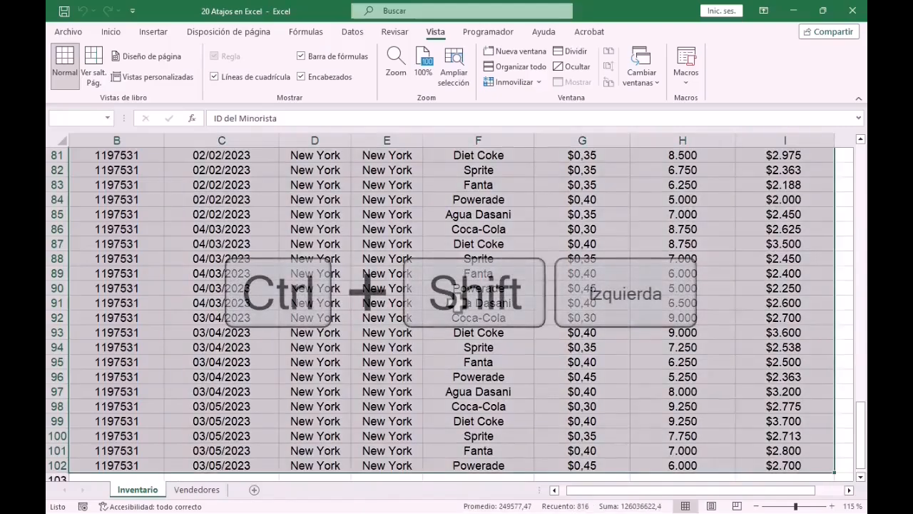
key("ctrl+shift+Left")
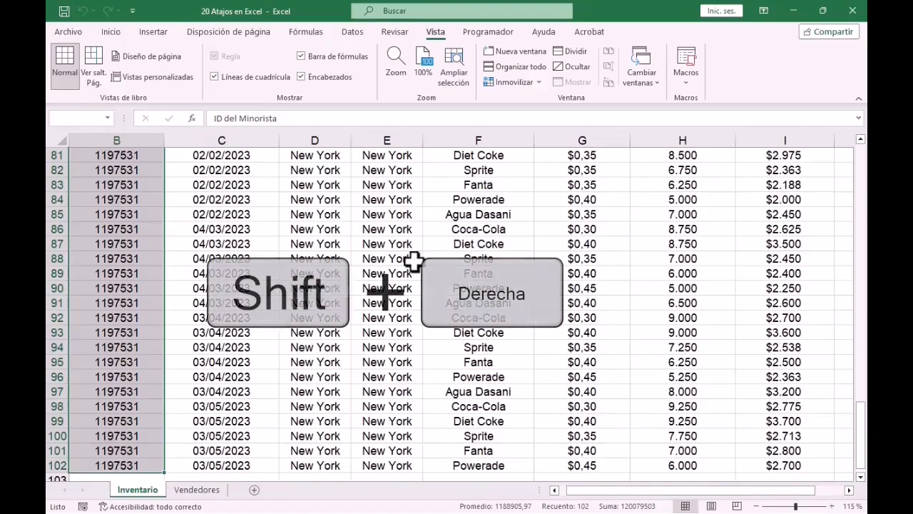
key("shift+Right")
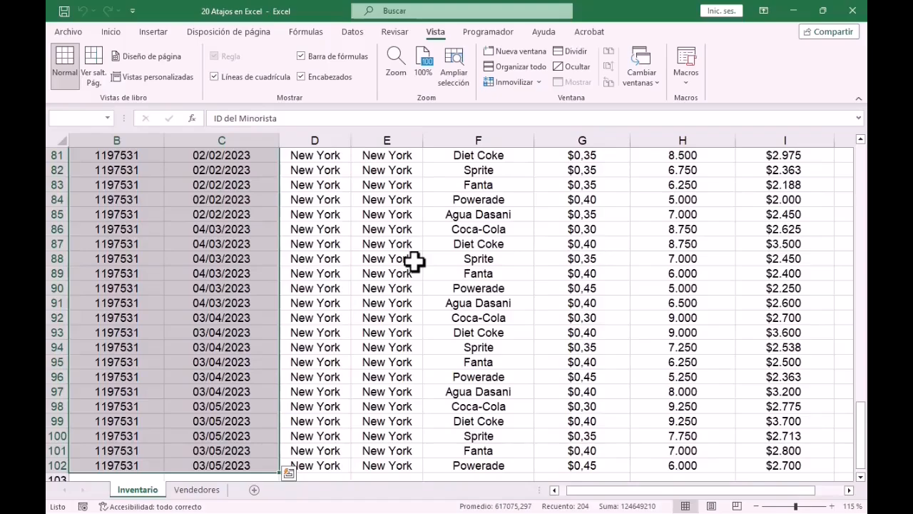
key("ctrl+Up")
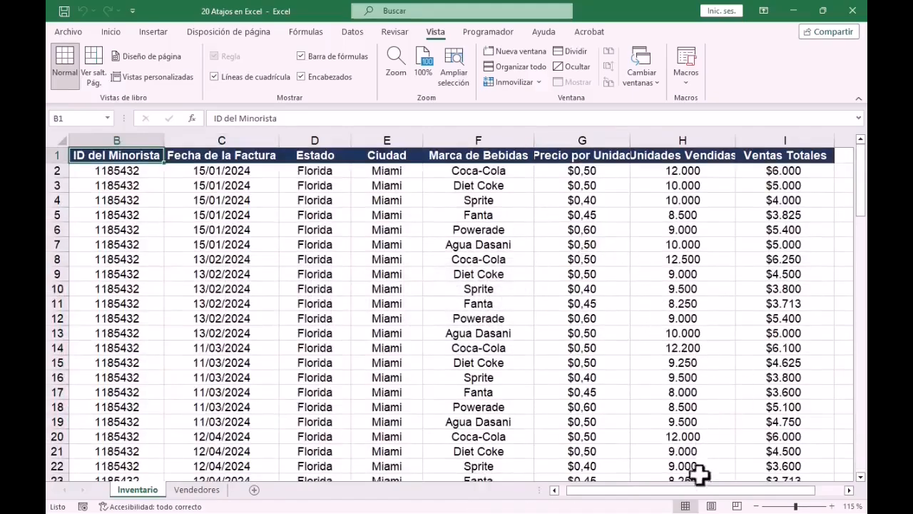
Fill the Ventas Totales header with its formatting from I1 into the adjacent empty cell J1.
left_click_drag(704, 491, 754, 499)
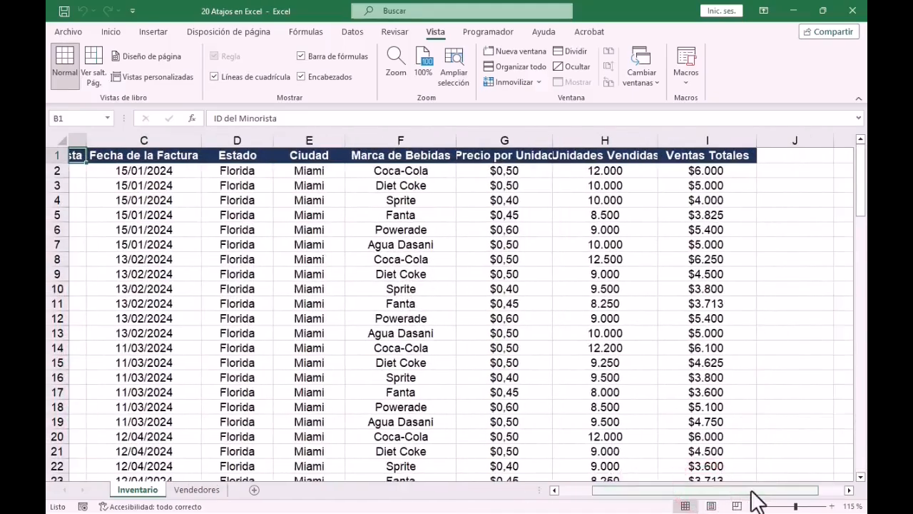
left_click(777, 155)
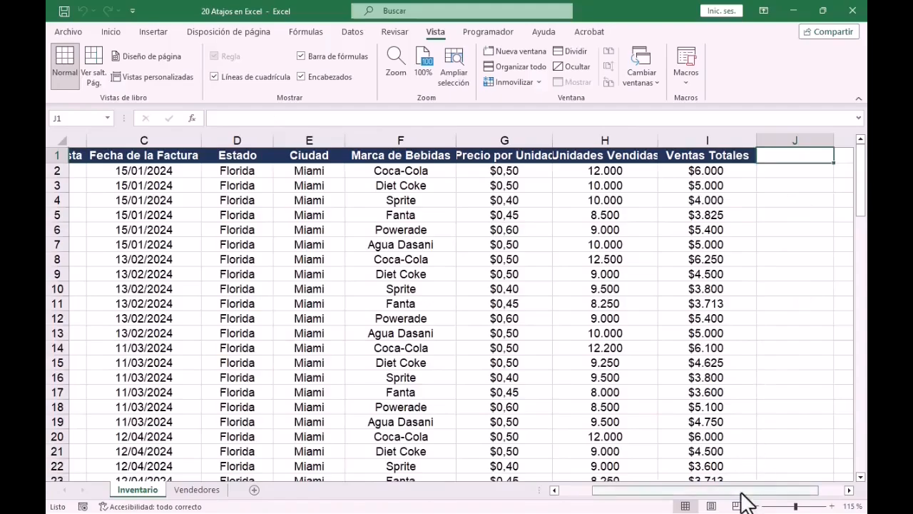
left_click_drag(746, 495, 771, 501)
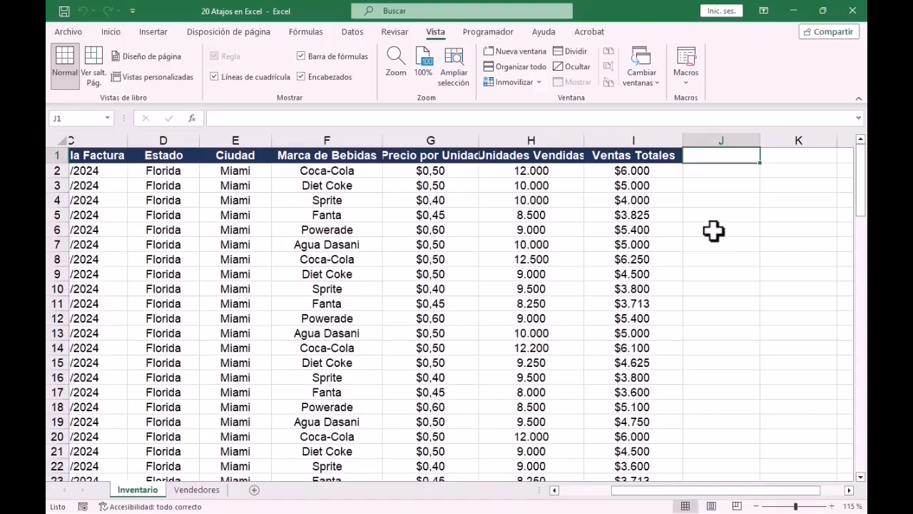
key("ctrl+d")
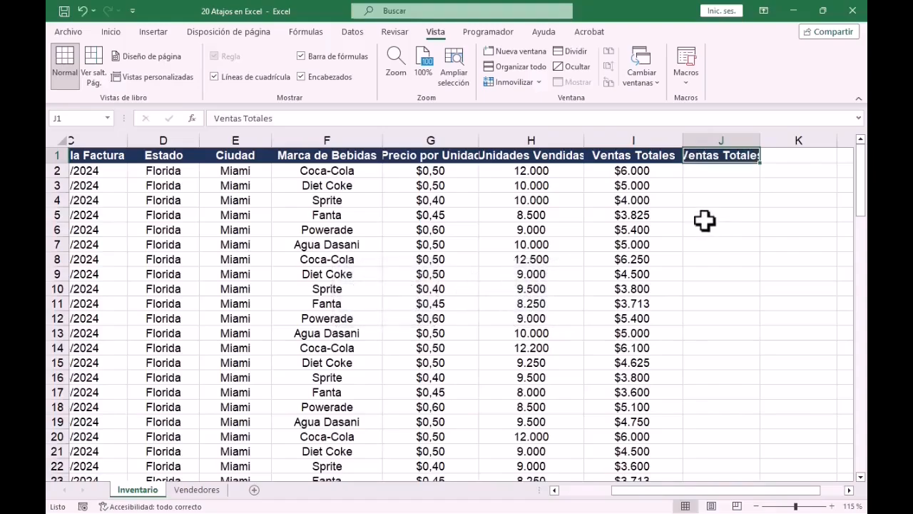
Fill cell J2 with the content and formatting of the header cell above it.
key("Down")
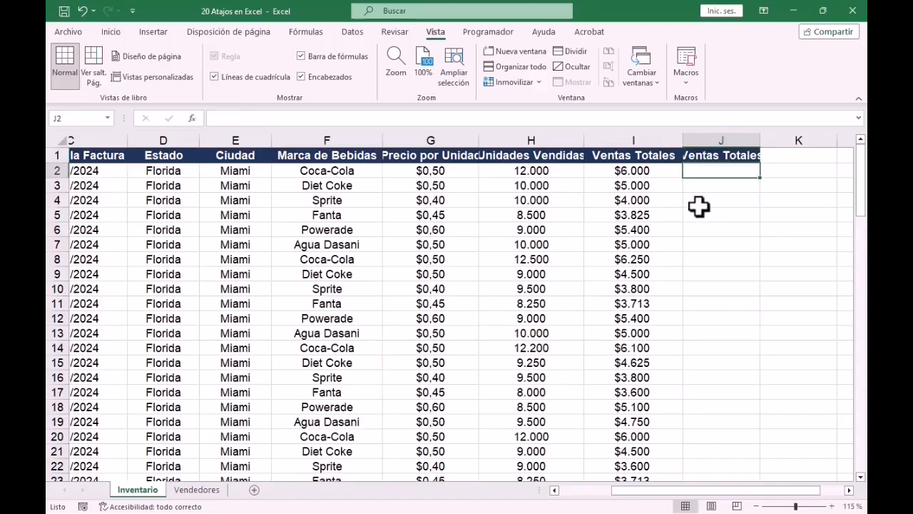
left_click(111, 31)
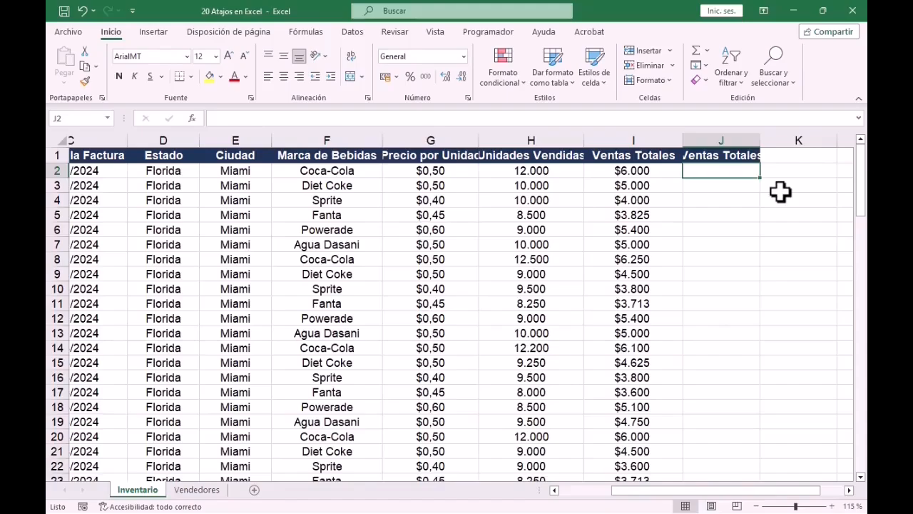
key("ctrl+j")
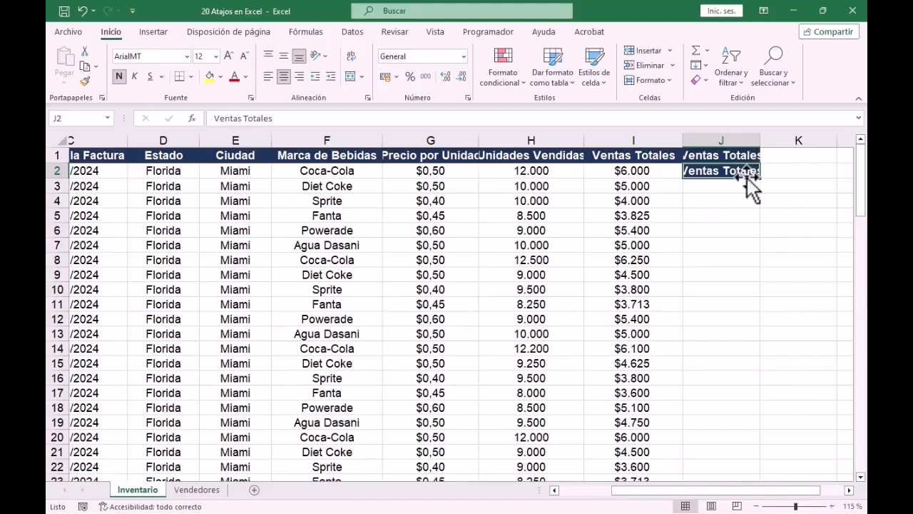
Fill F103, the first empty cell below the Marca de Bebidas column, with Diet Coke picked from the column's existing entries.
left_click(526, 184)
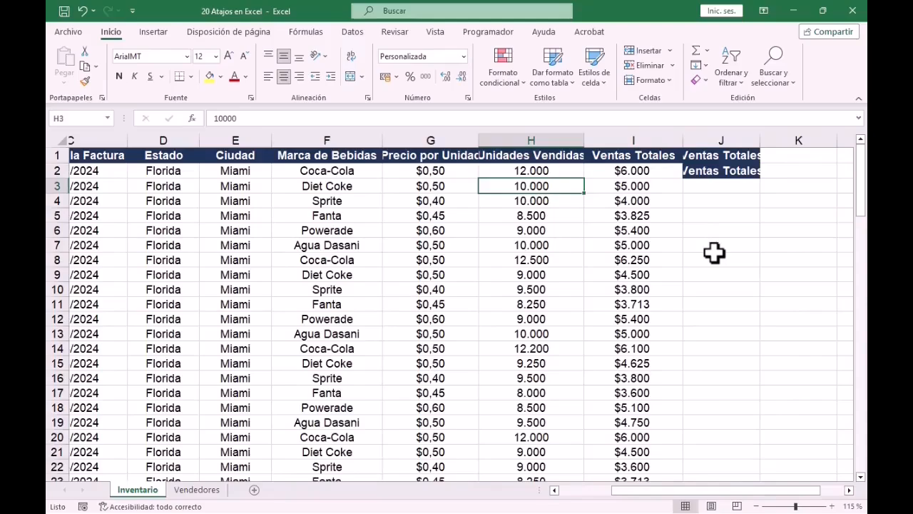
key("ctrl+Down")
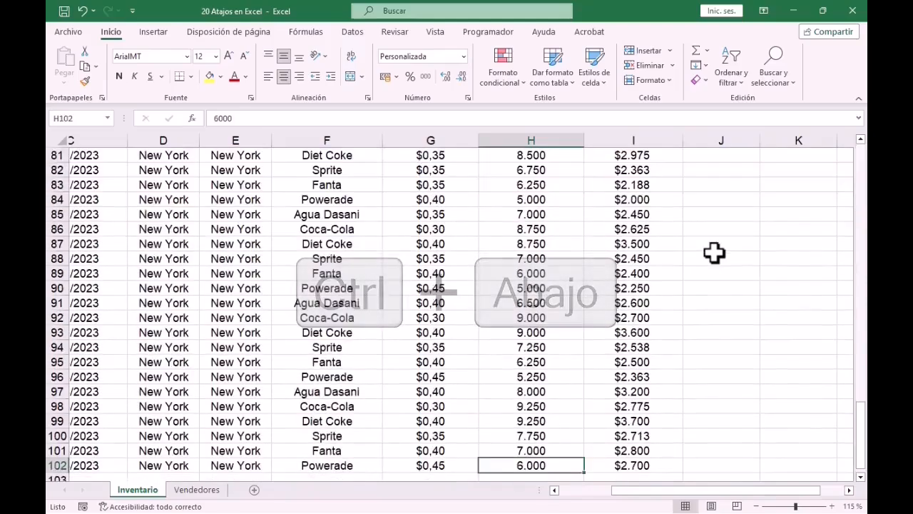
left_click_drag(675, 490, 623, 490)
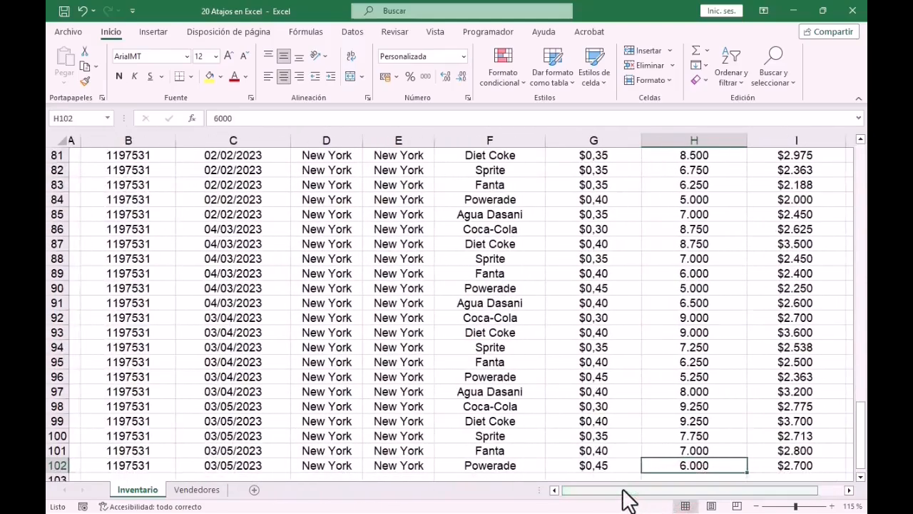
scroll(861, 477, "down", 2)
left_click(486, 391)
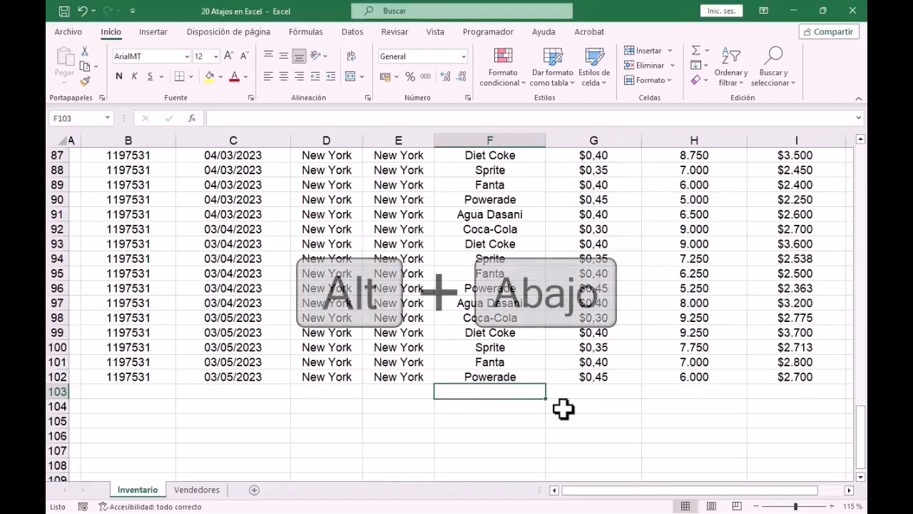
key("alt+Down")
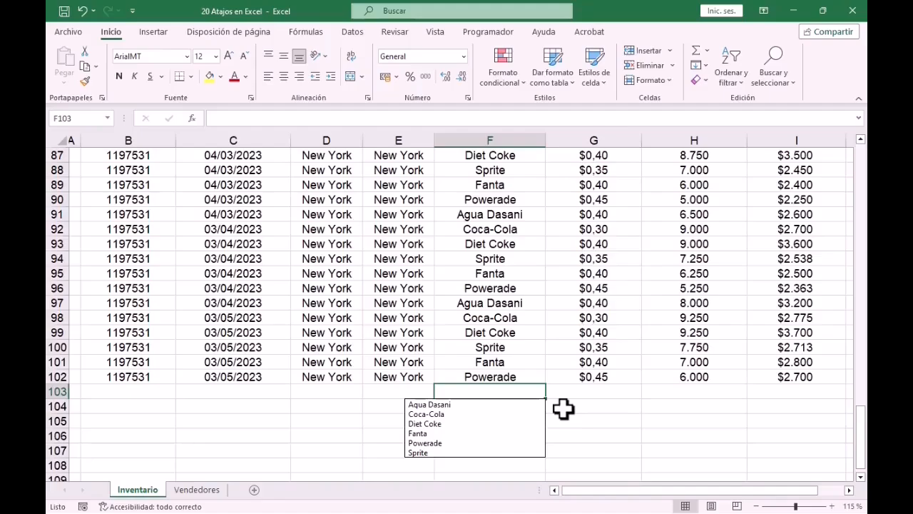
key("Down")
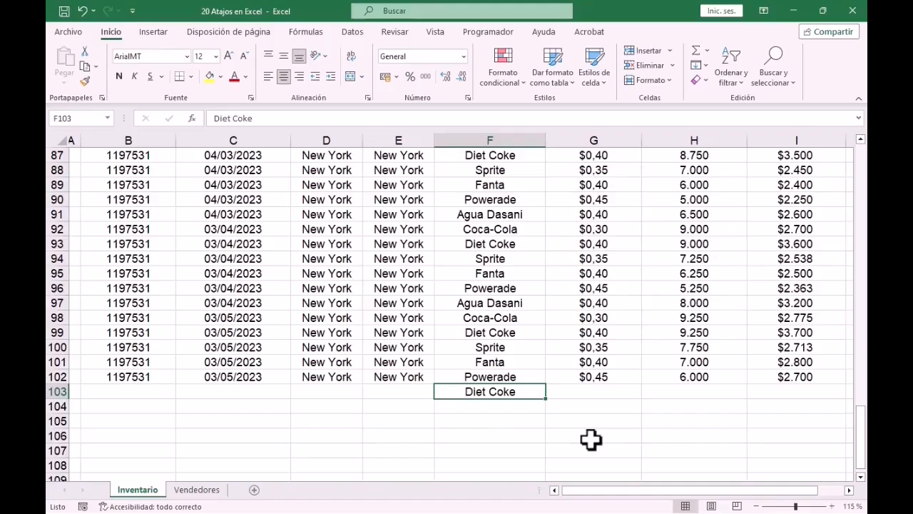
Select the entire row 95 from cell F95, return to that cell, and select the entire column F.
key("Up")
key("Up")
key("Up")
key("Up")
key("Up")
key("Up")
key("Up")
key("Up")
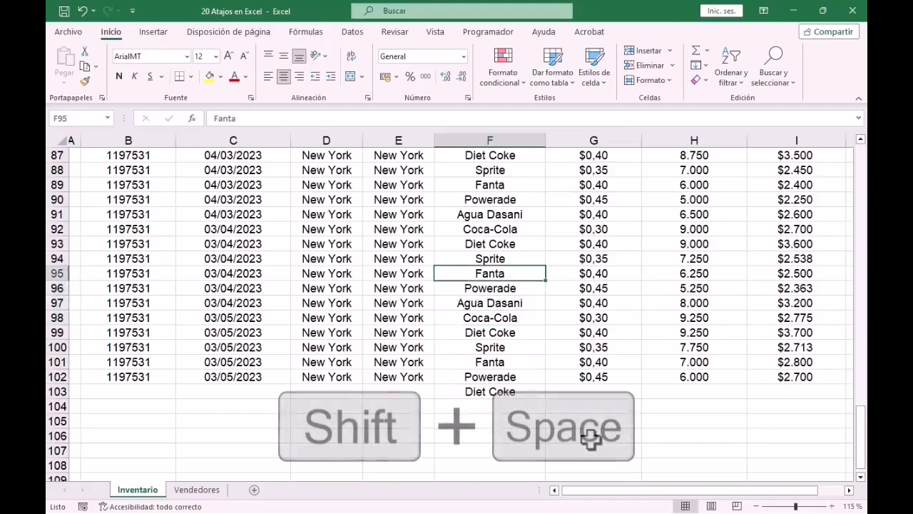
key("shift+space")
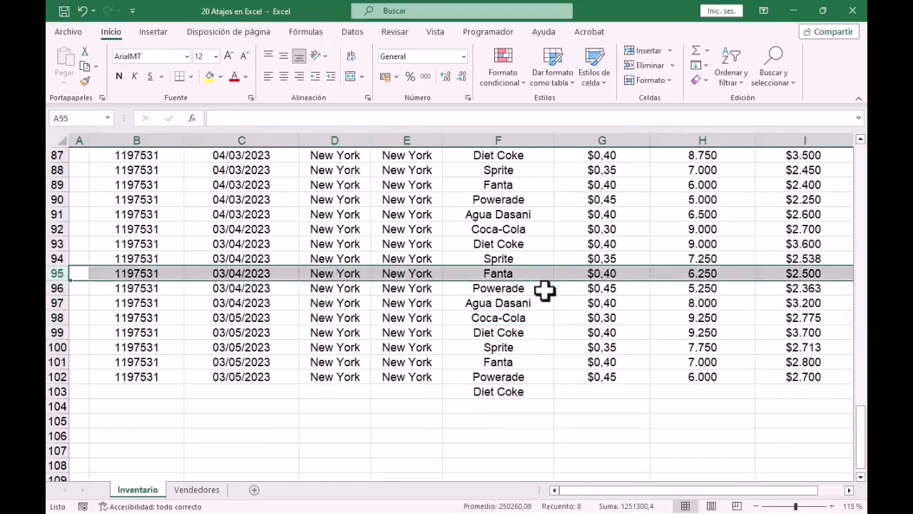
left_click(526, 277)
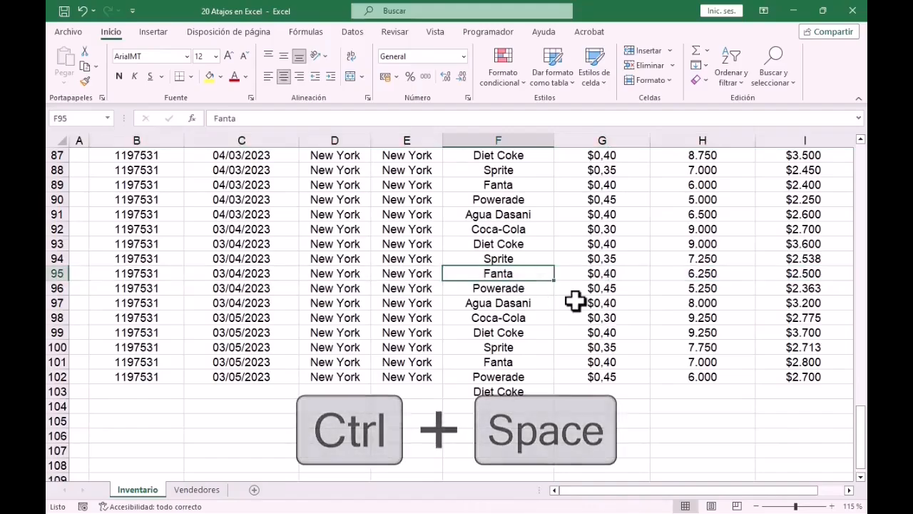
key("ctrl+space")
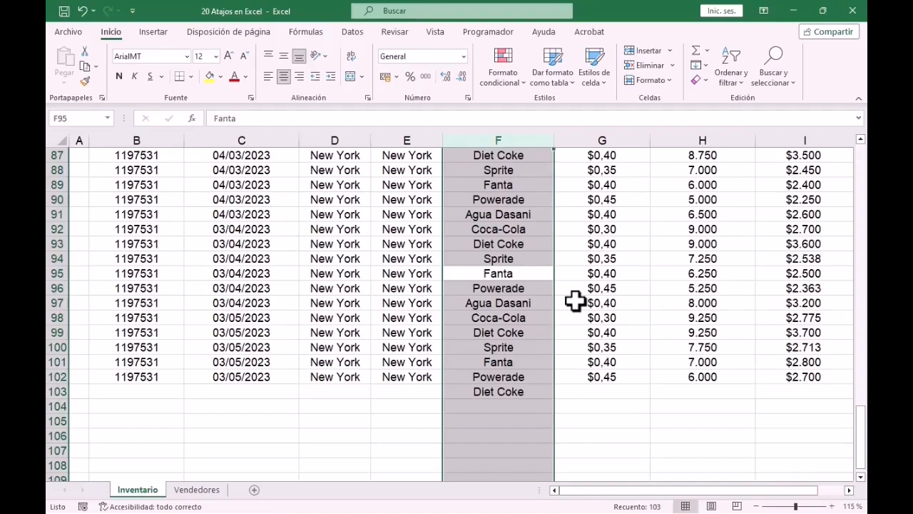
Insert two blank rows above the Fanta record in row 95 and delete both of them again.
left_click(526, 274)
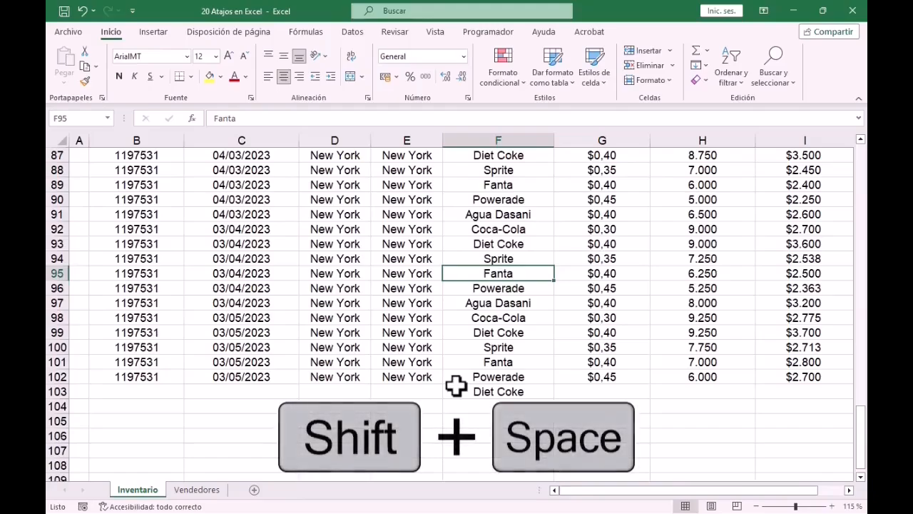
key("shift+space")
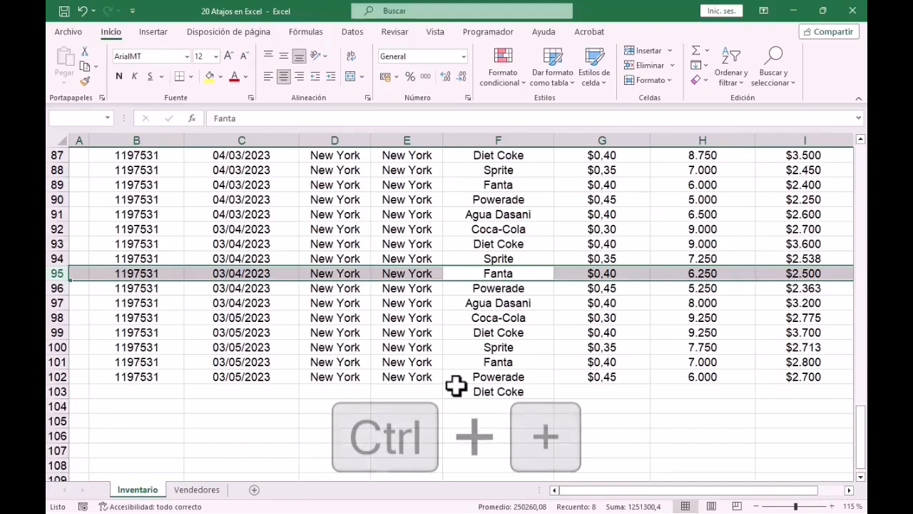
key("ctrl+plus")
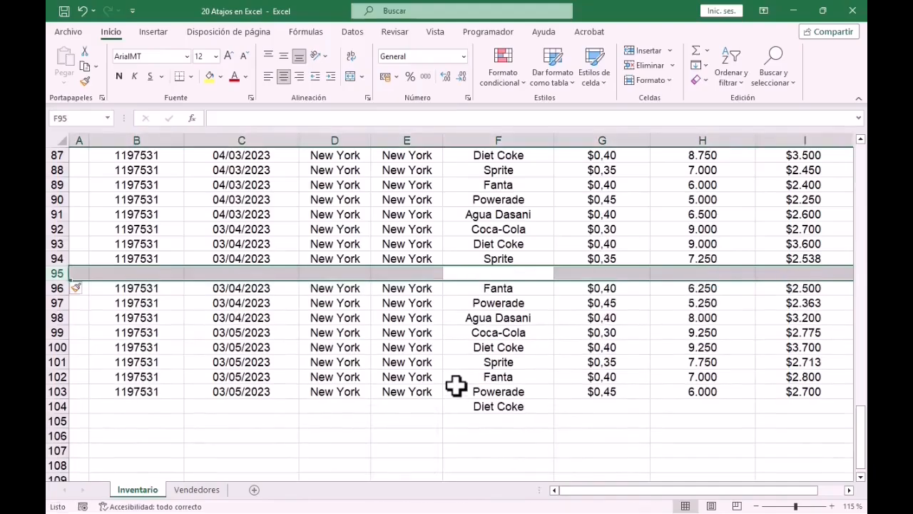
key("ctrl+plus")
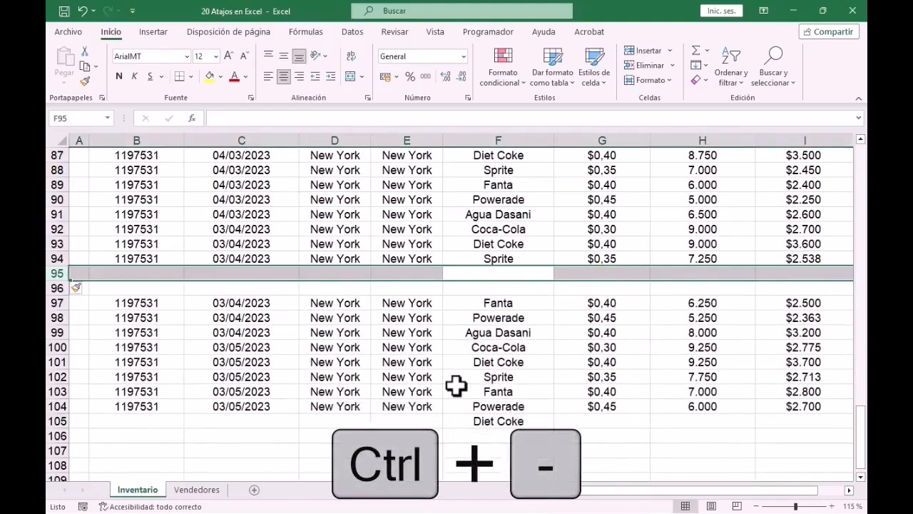
key("ctrl+minus")
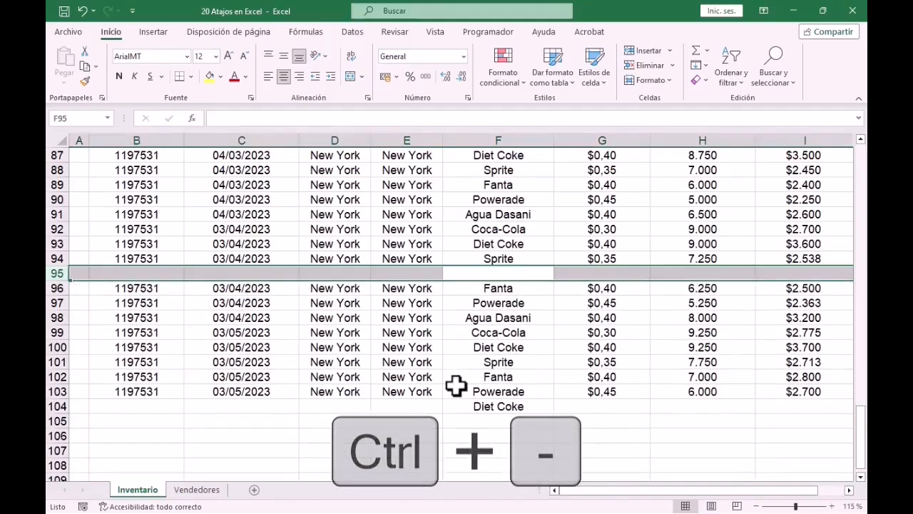
key("ctrl+minus")
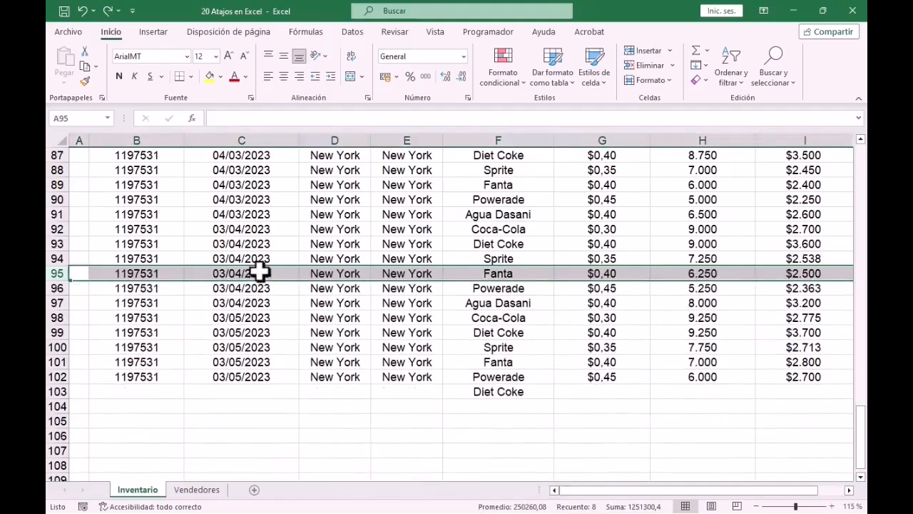
Insert a blank column before the invoice date column C and delete it again.
left_click(261, 272)
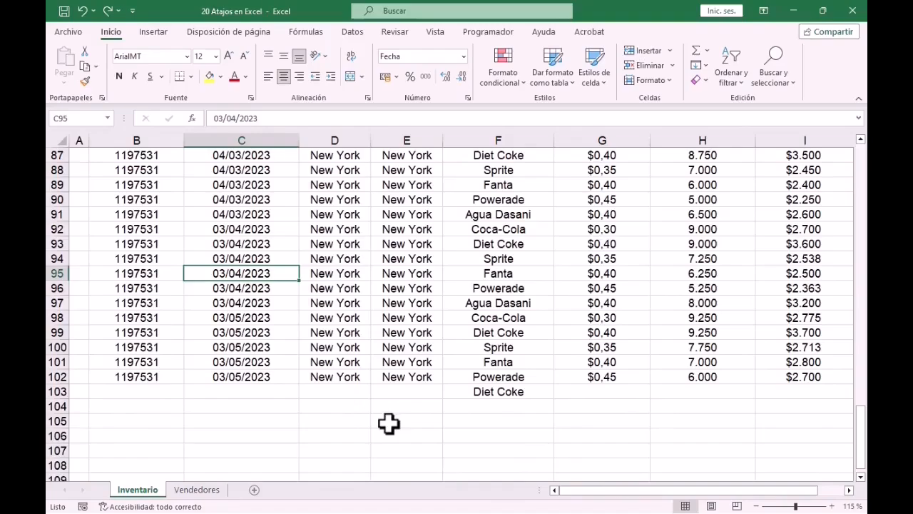
key("ctrl+space")
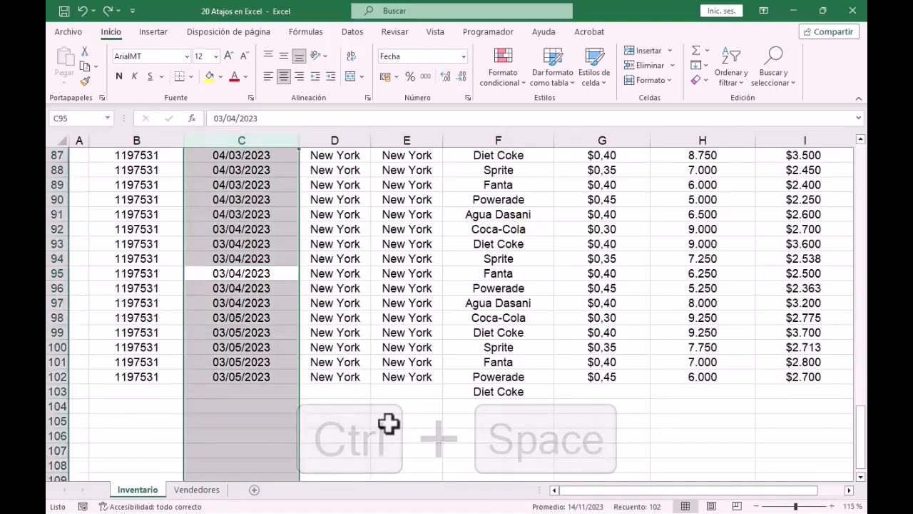
key("ctrl+plus")
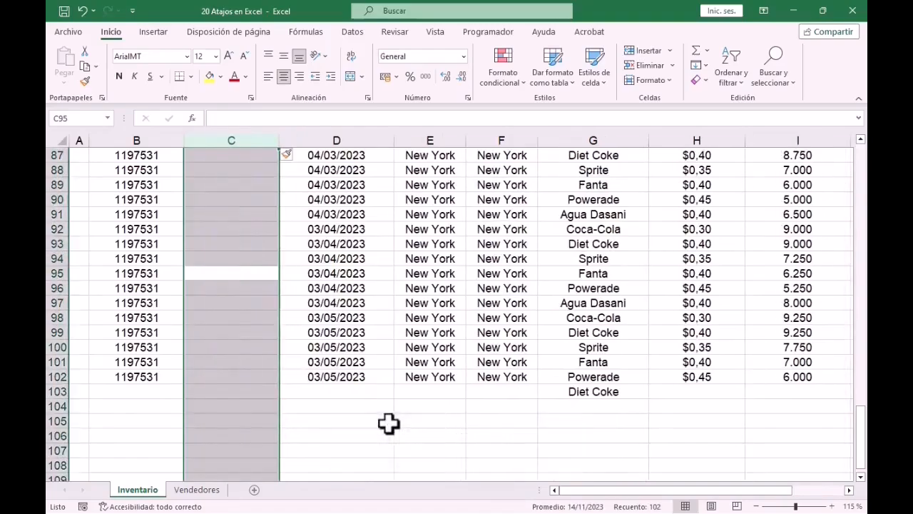
key("ctrl+minus")
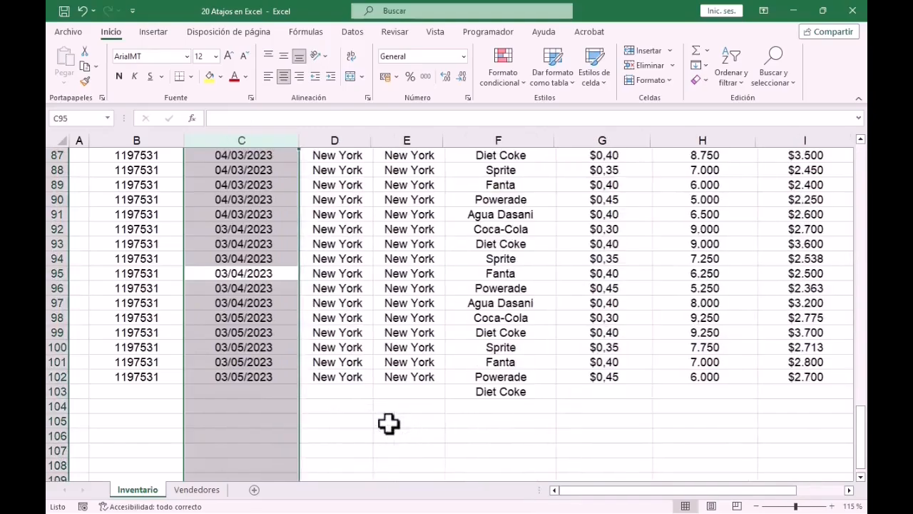
Select row 97 with the Agua Dasani record and move it up to row 95, shifting the displaced rows down.
left_click(405, 334)
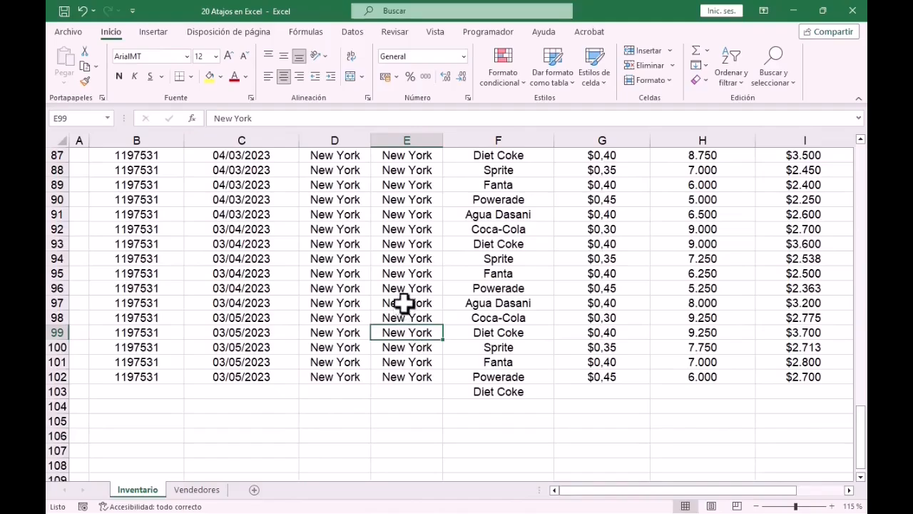
left_click(404, 304)
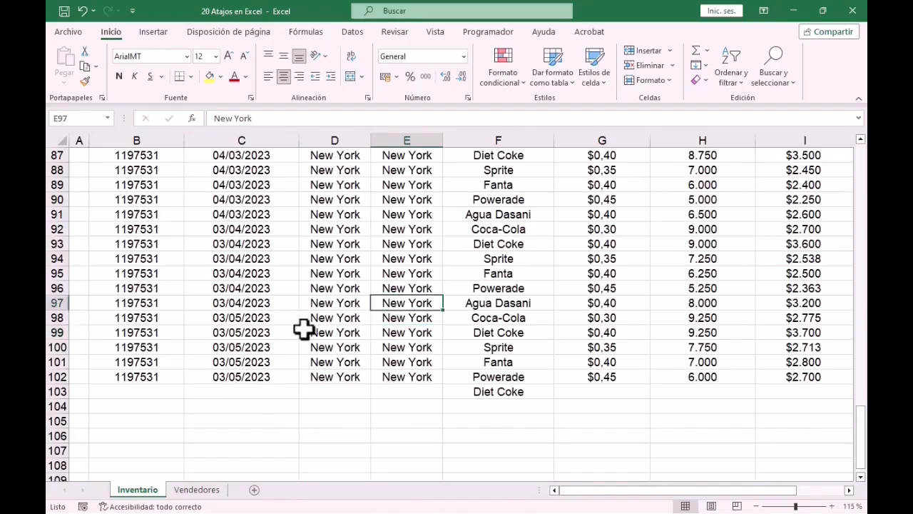
key("shift+space")
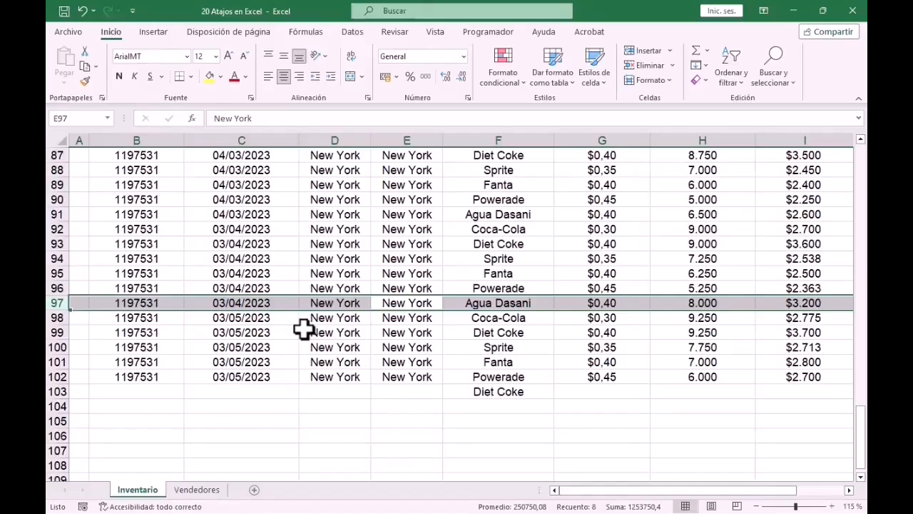
key("shift")
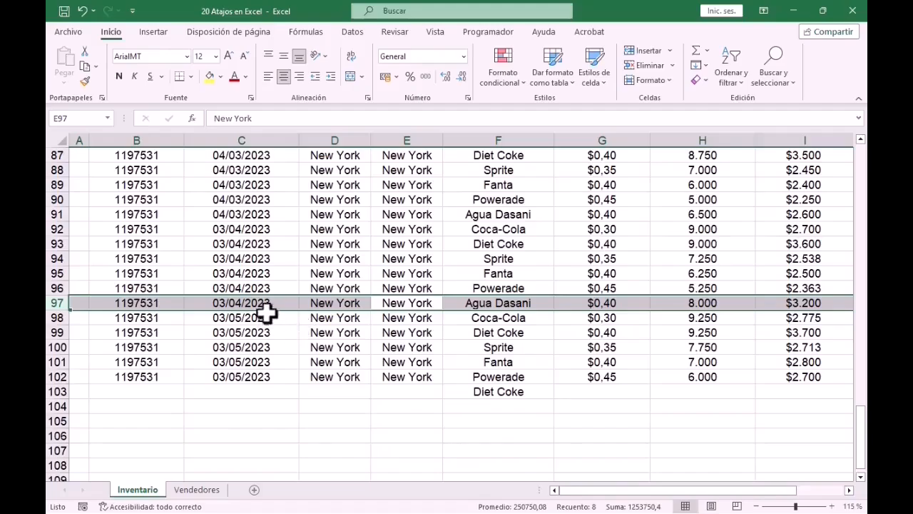
key("ctrl+z")
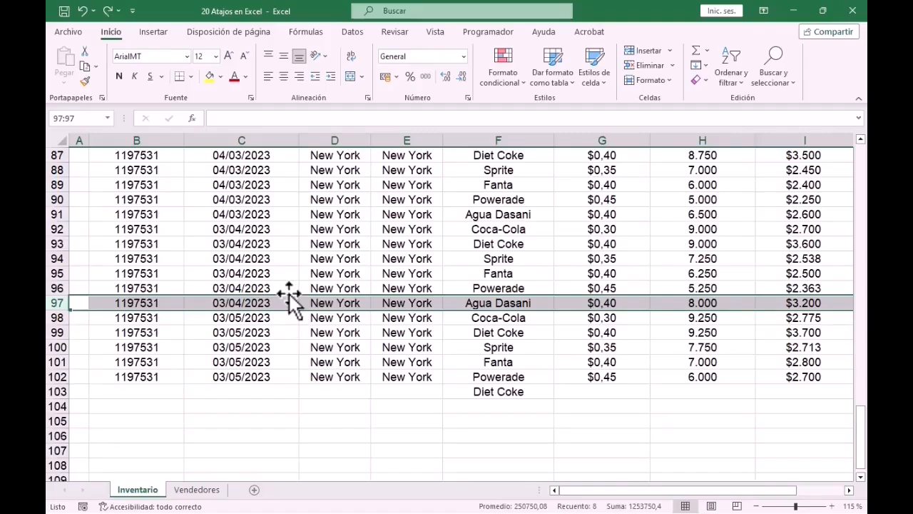
left_click_drag(292, 296, 292, 273)
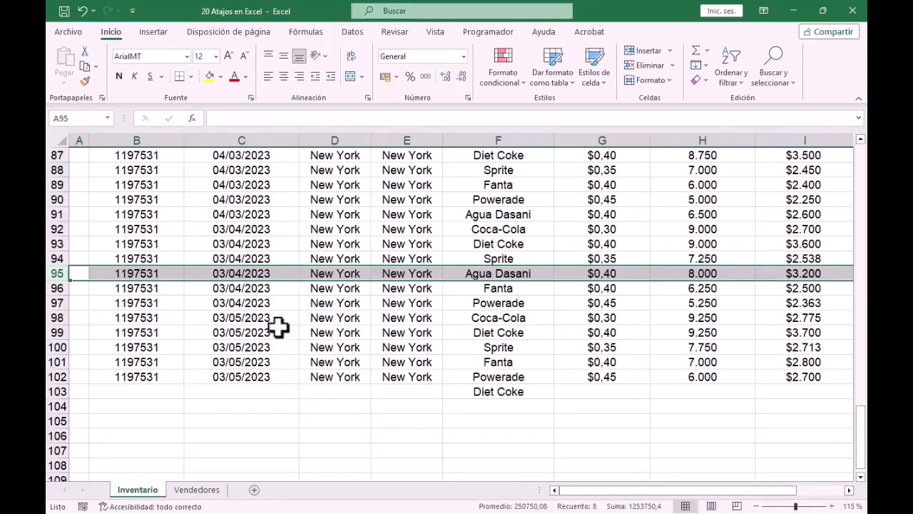
Move the Agua Dasani record from row 95 down to row 105, and undo the row moves.
key("shift")
left_click_drag(280, 263, 271, 425)
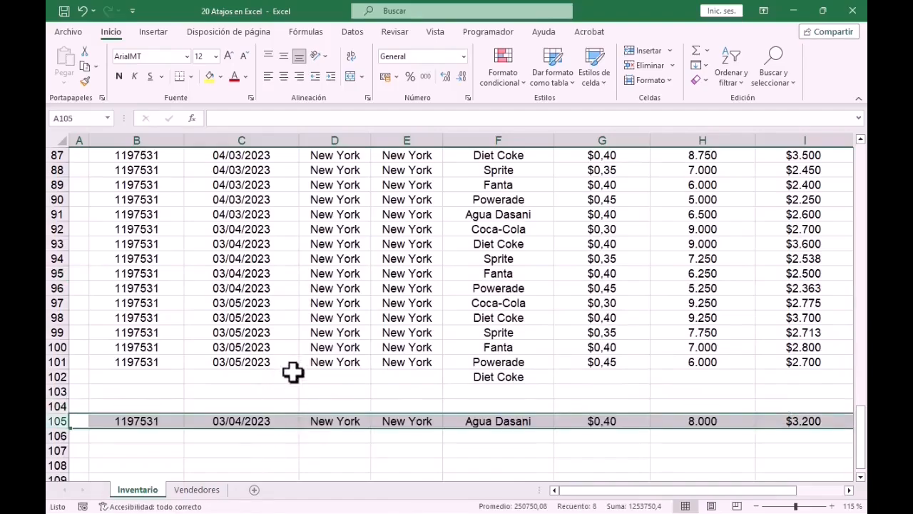
key("ctrl+z")
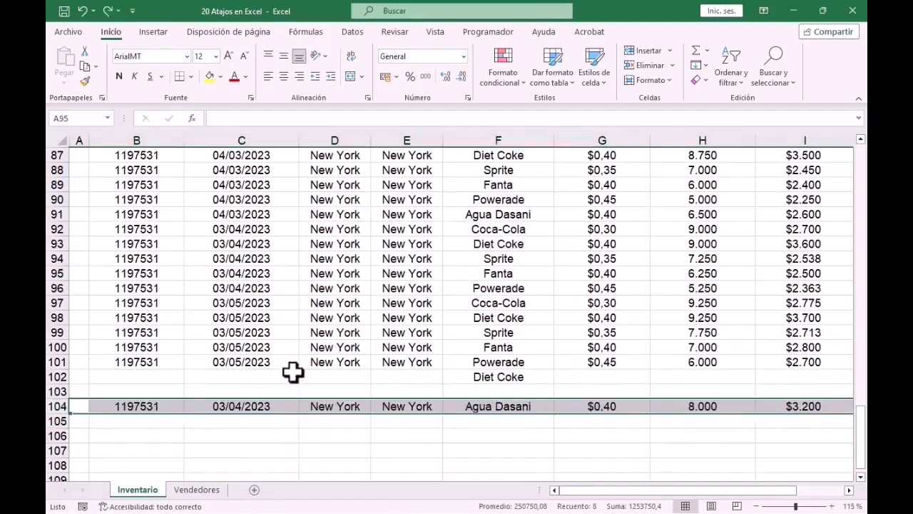
key("ctrl+z")
key("ctrl+z")
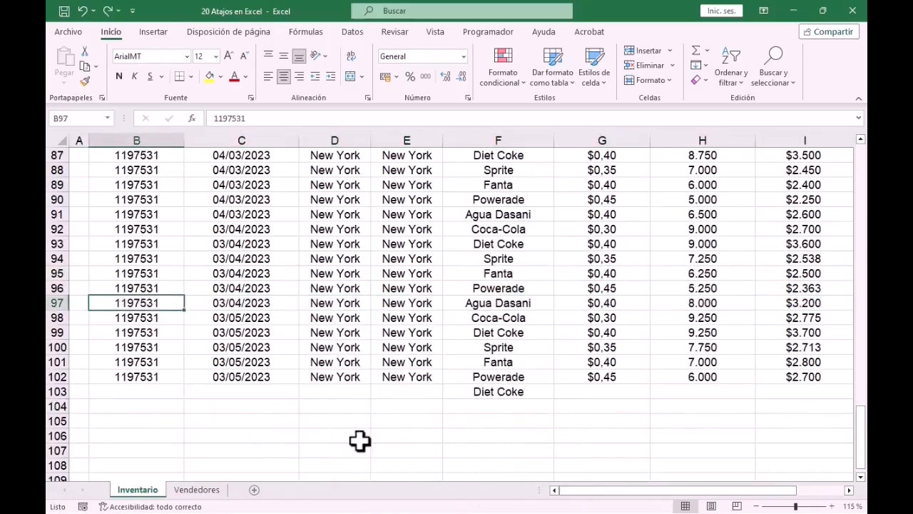
Rewrite the header in G1 on two lines within the cell, "Precio por" above "Unidad", and reselect the cell.
key("shift+Up")
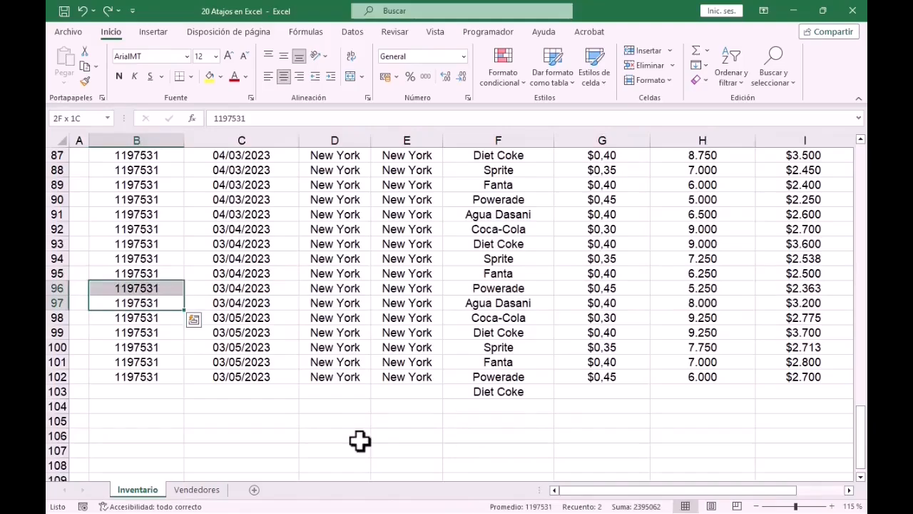
key("Down")
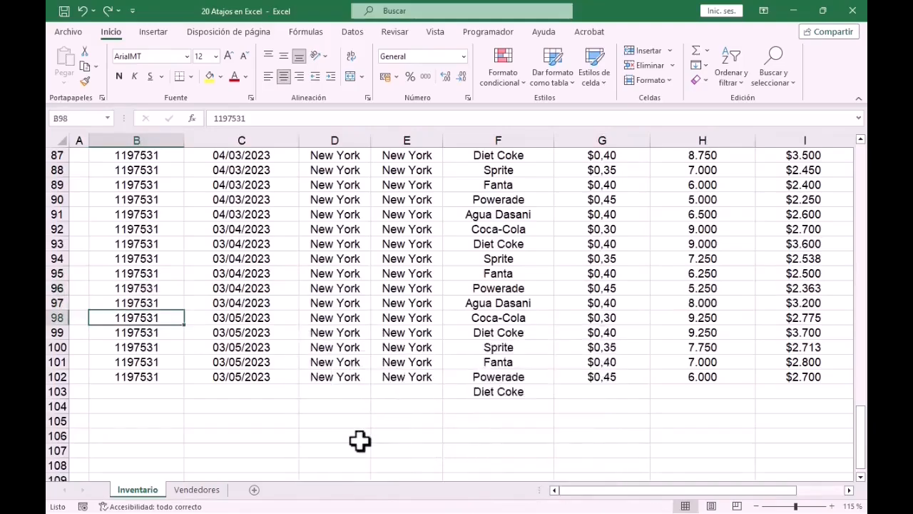
key("ctrl+Up")
left_click(598, 153)
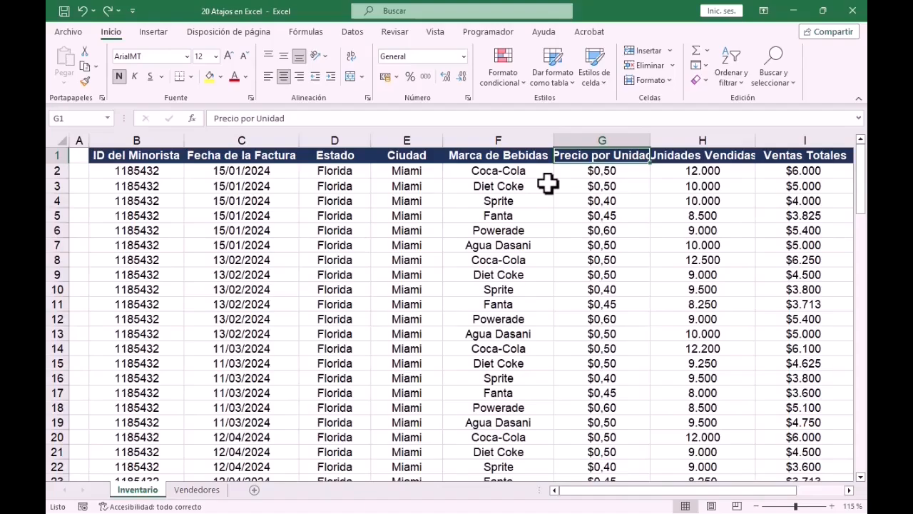
left_click(321, 121)
left_click(321, 121)
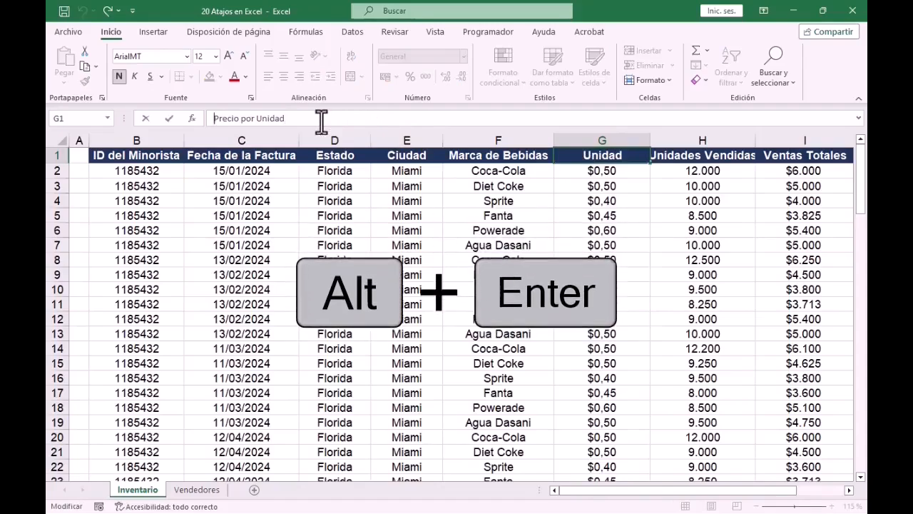
key("BackSpace")
key("BackSpace")
key("BackSpace")
key("BackSpace")
key("BackSpace")
key("BackSpace")
key("BackSpace")
key("BackSpace")
key("BackSpace")
key("BackSpace")
key("BackSpace")
key("BackSpace")
key("BackSpace")
key("BackSpace")
key("BackSpace")
key("BackSpace")
key("BackSpace")
type("Precio por")
key("alt+Return")
type("Unidad")
key("Return")
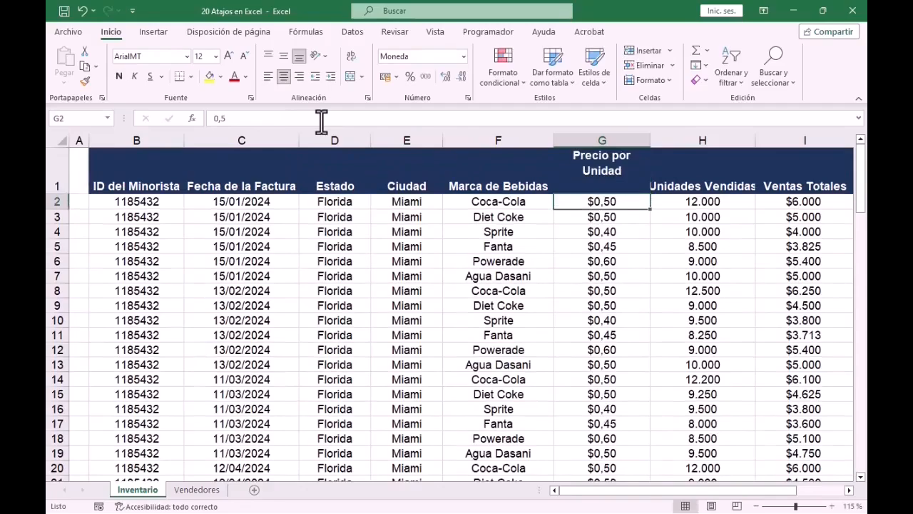
key("Up")
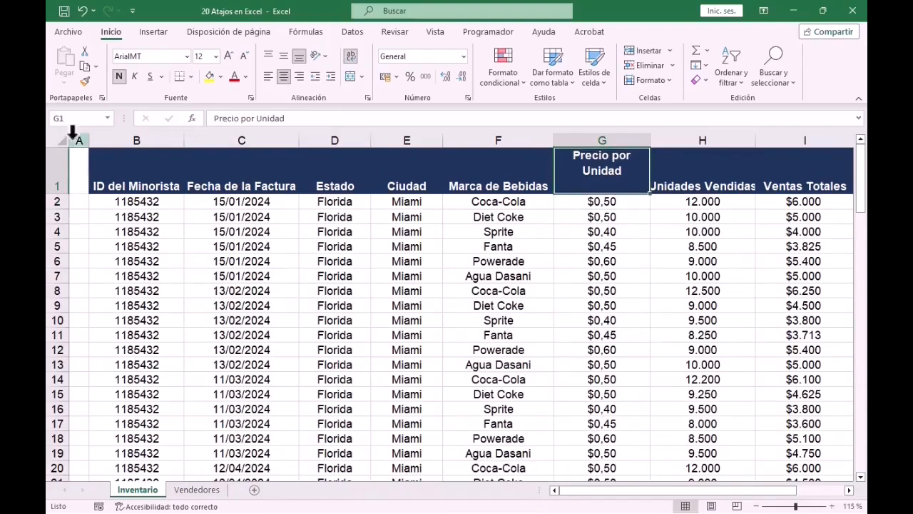
Turn off text wrapping in header cell G1 so "Precio por Unidad" sits on a single line.
left_click(52, 167)
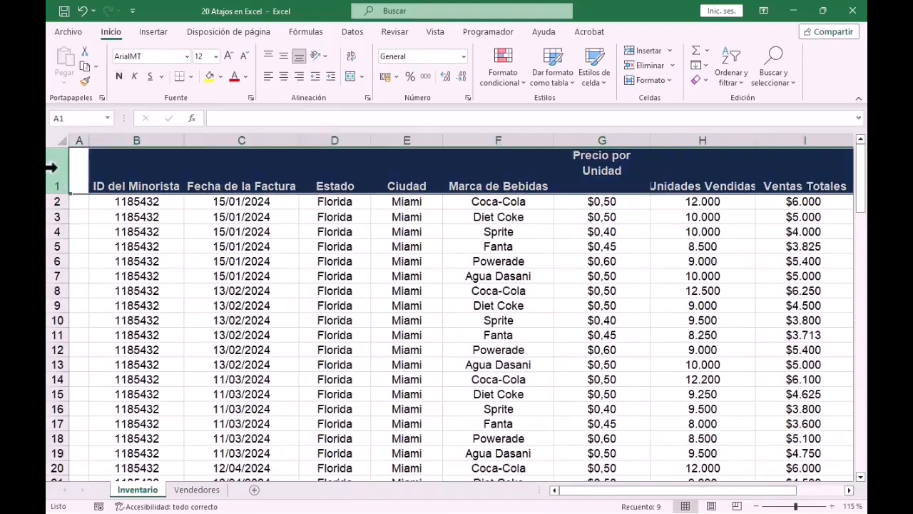
left_click(595, 154)
left_click(351, 55)
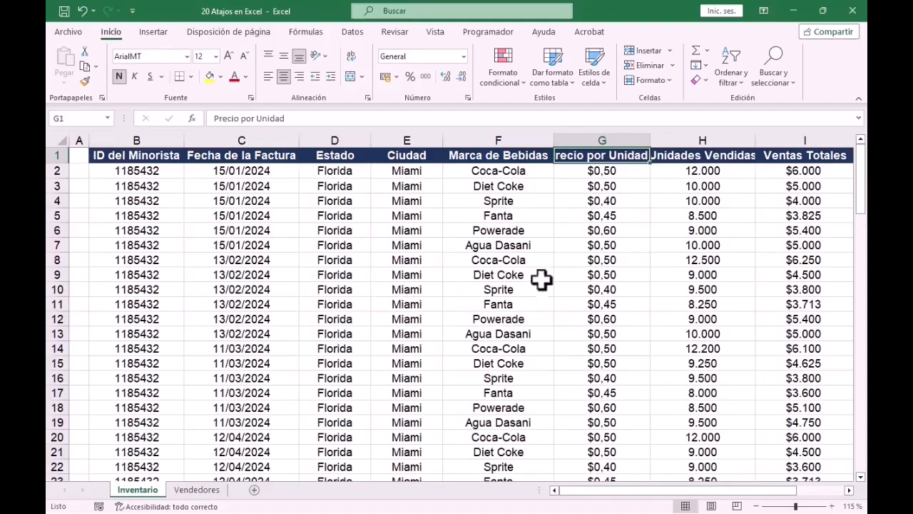
Add a note reading "¿Puedes Revisar Esto?" to the units sold cell H4 and close it.
left_click(697, 201)
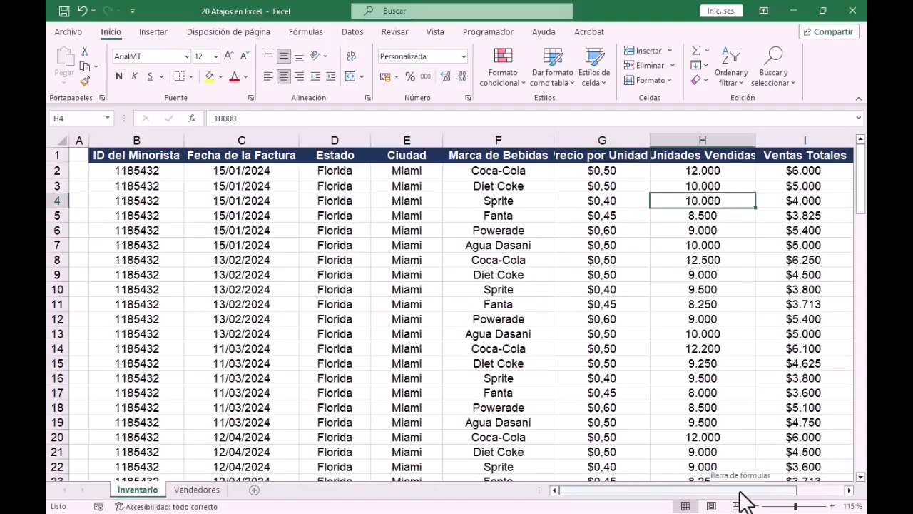
mouse_move(740, 491)
left_mouse_down()
mouse_move(753, 491)
mouse_move(734, 489)
left_mouse_up()
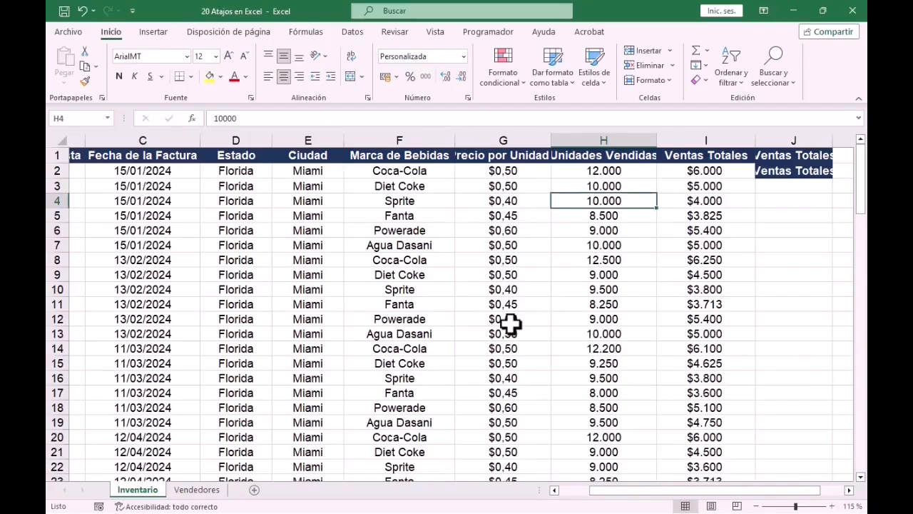
key("shift+F2")
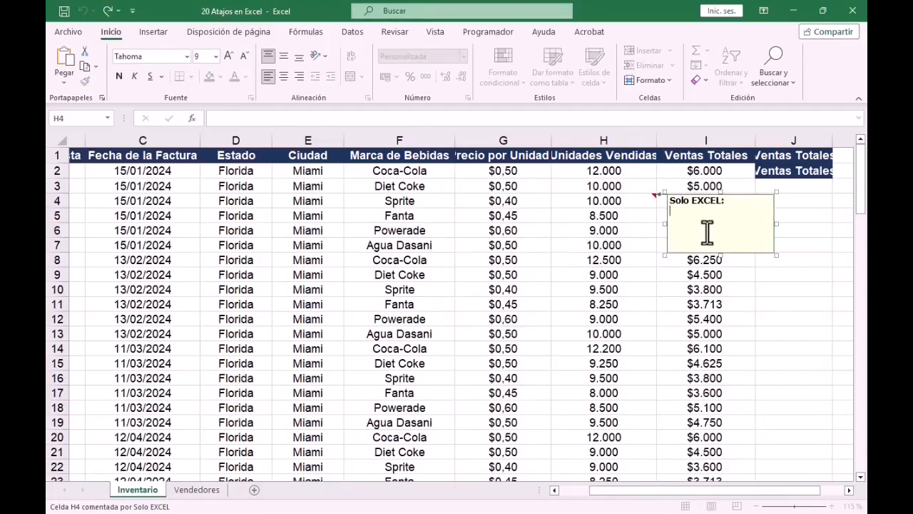
type("¿")
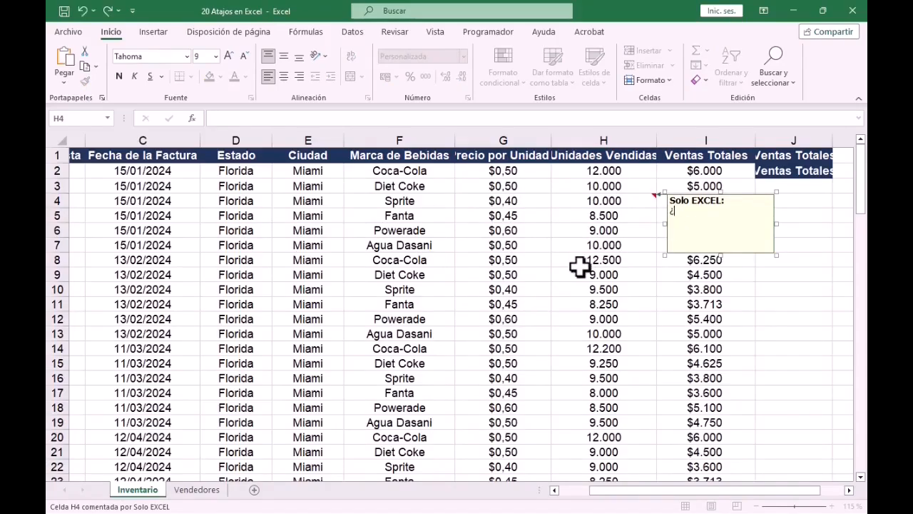
type("Puedes Revisar Esto?")
left_click(498, 212)
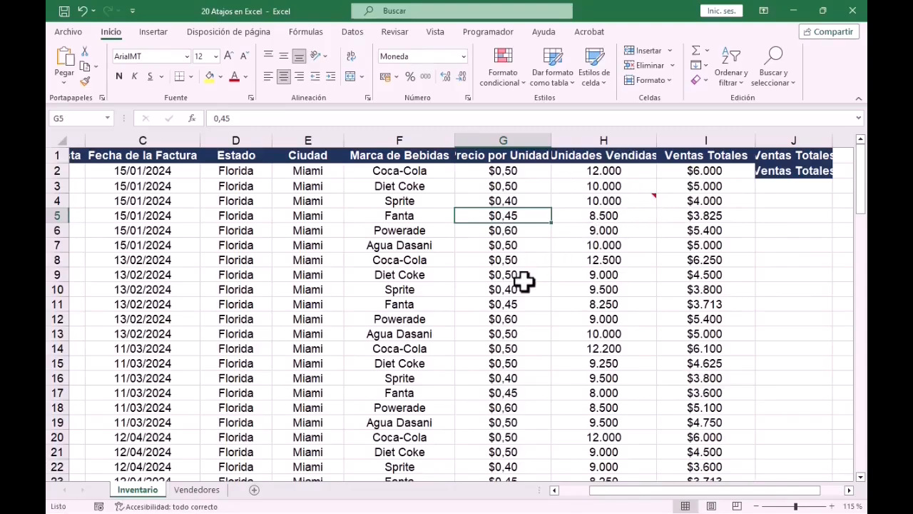
mouse_move(637, 202)
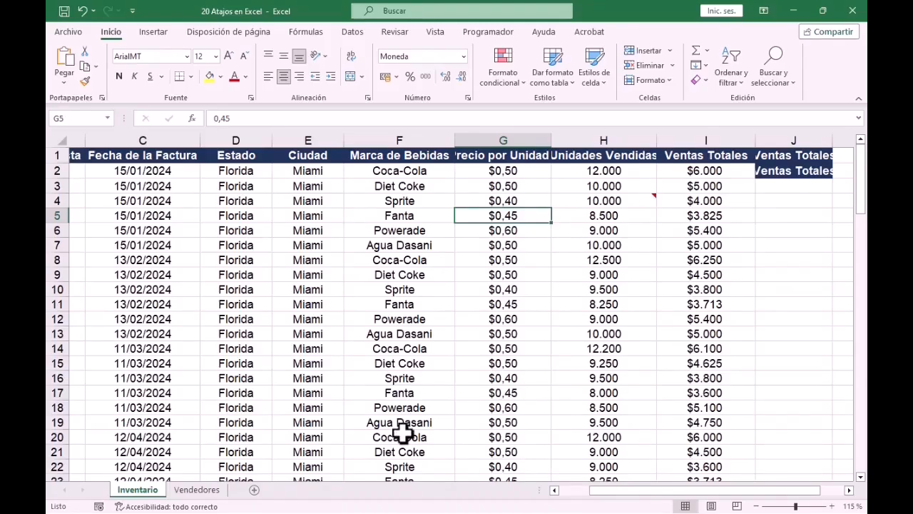
Jump to cell A100 with the Go To command and select the whole of row 100.
scroll(402, 431, "down", 4)
scroll(402, 428, "left", 2)
scroll(402, 425, "down", 7)
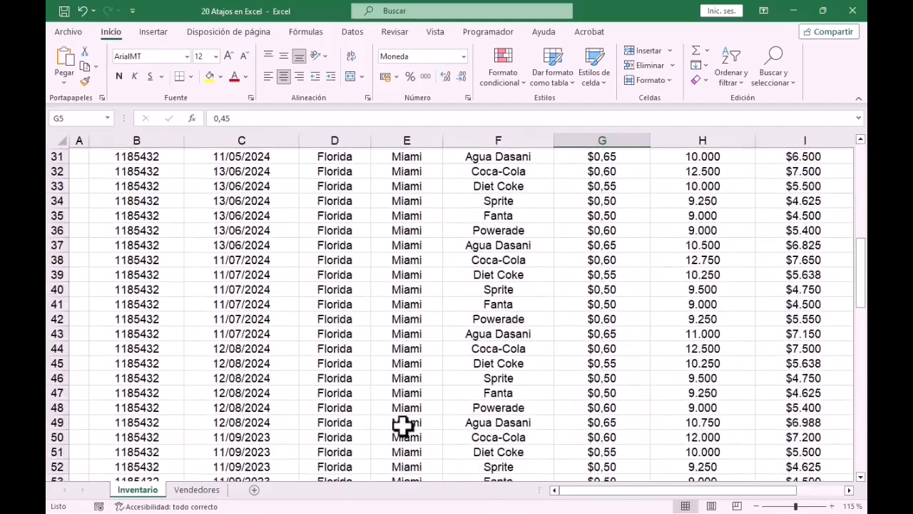
scroll(402, 425, "up", 3)
scroll(402, 425, "up", 10)
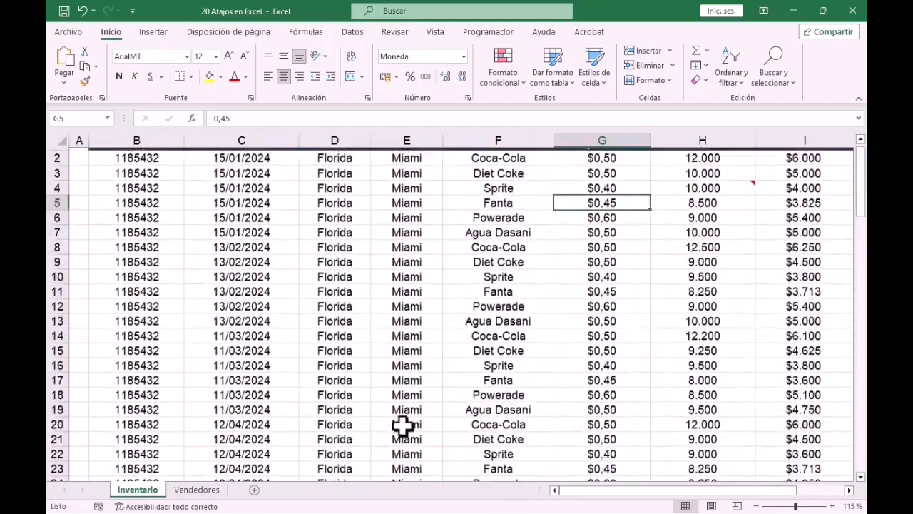
scroll(403, 425, "down", 7)
scroll(402, 425, "up", 7)
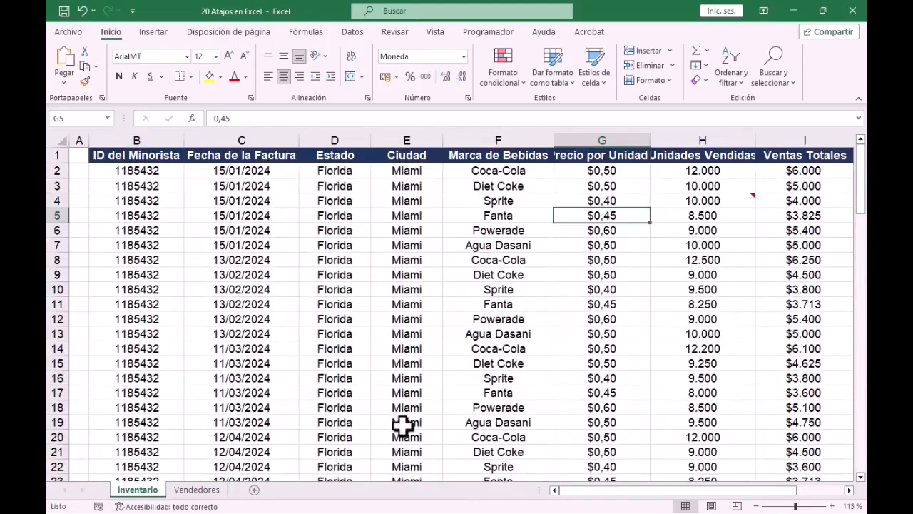
key("ctrl+i")
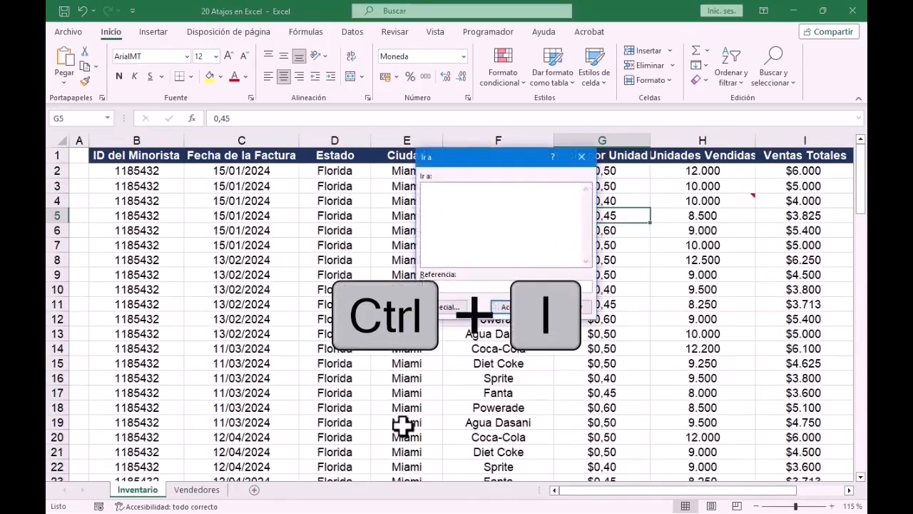
left_click_drag(467, 160, 471, 189)
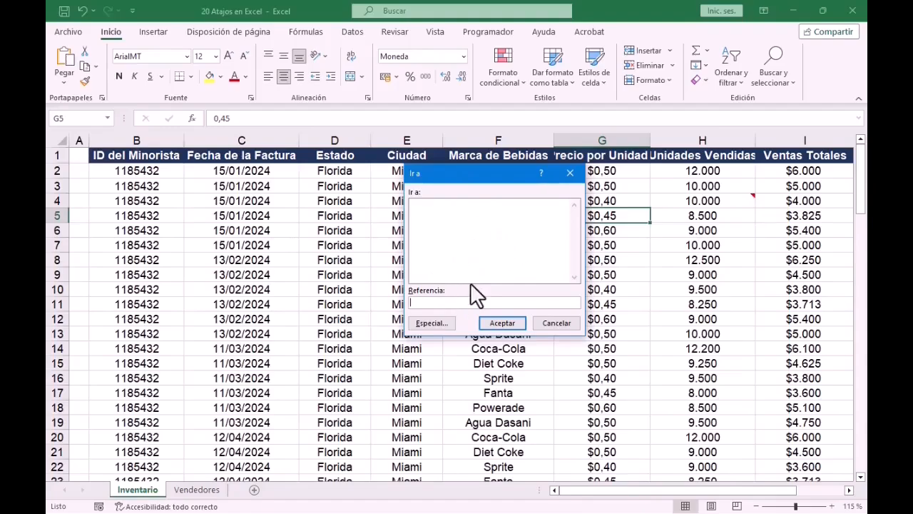
type("a100")
left_click(501, 322)
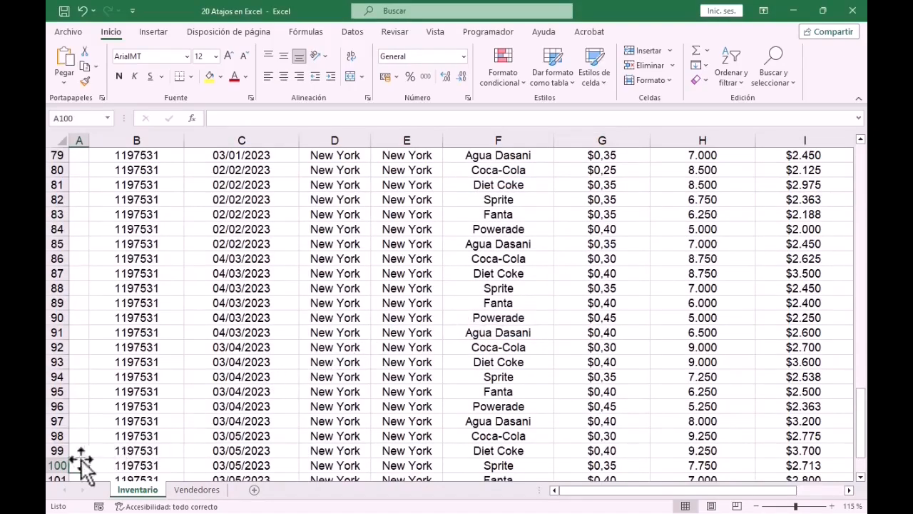
left_click(57, 465)
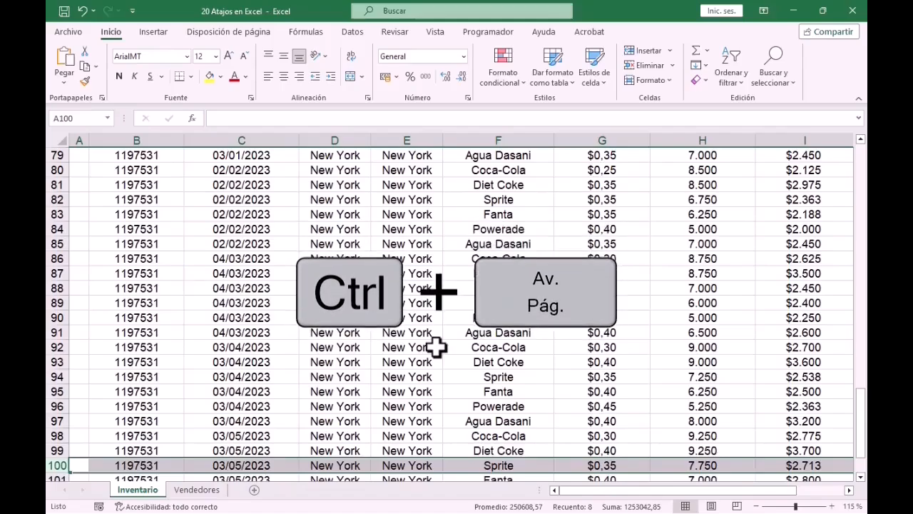
On the Vendedores sheet, enter the first seller's given name in C2 and flash-fill the rest of the Primer Nombre column.
key("ctrl+Page_Down")
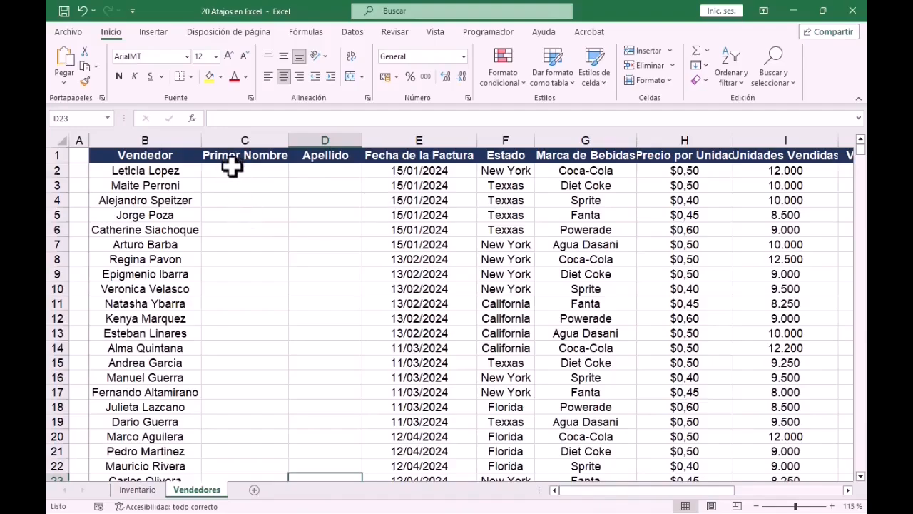
left_click(235, 169)
type("Leticia")
key("Return")
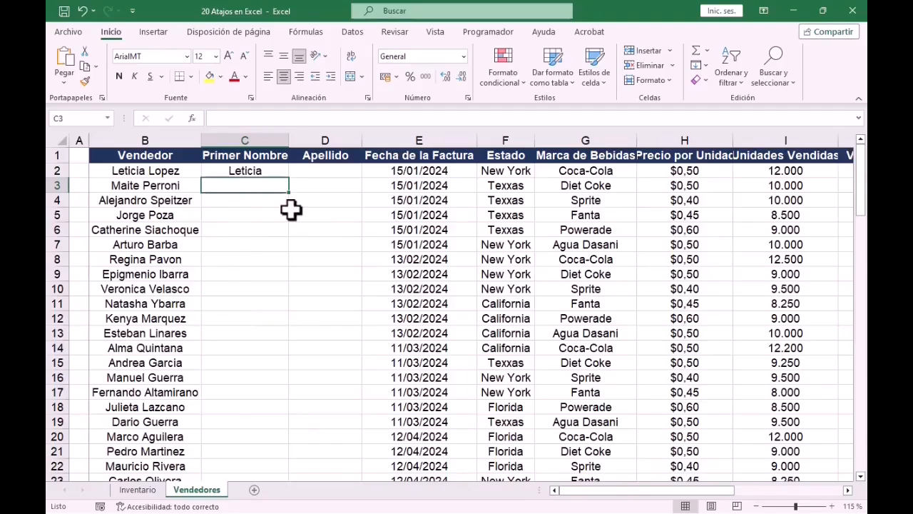
key("ctrl+shift+e")
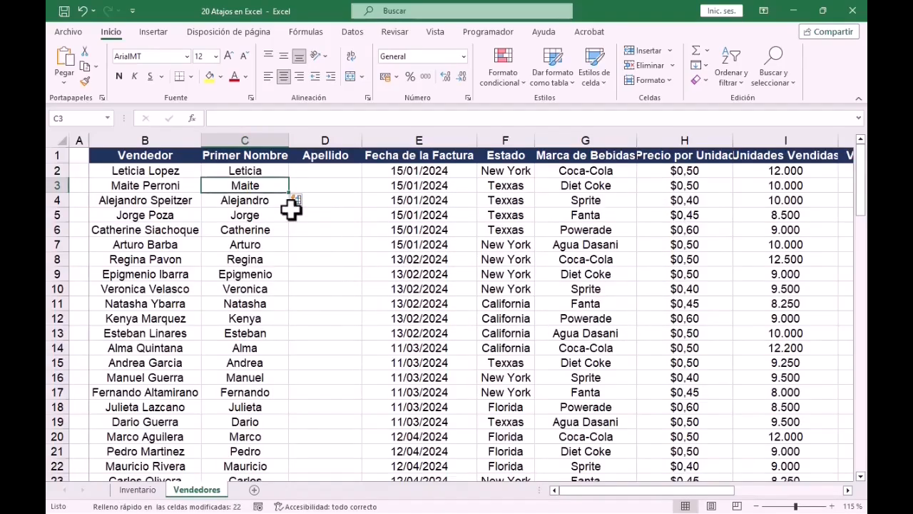
scroll(291, 207, "down", 6)
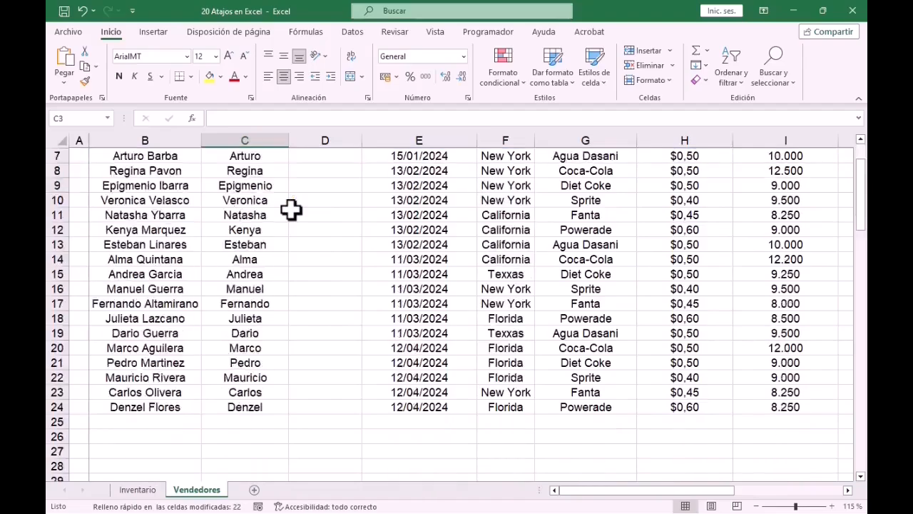
scroll(291, 207, "up", 6)
Enter the first seller's surname in D2 and flash-fill the rest of the Apellido column.
key("Right")
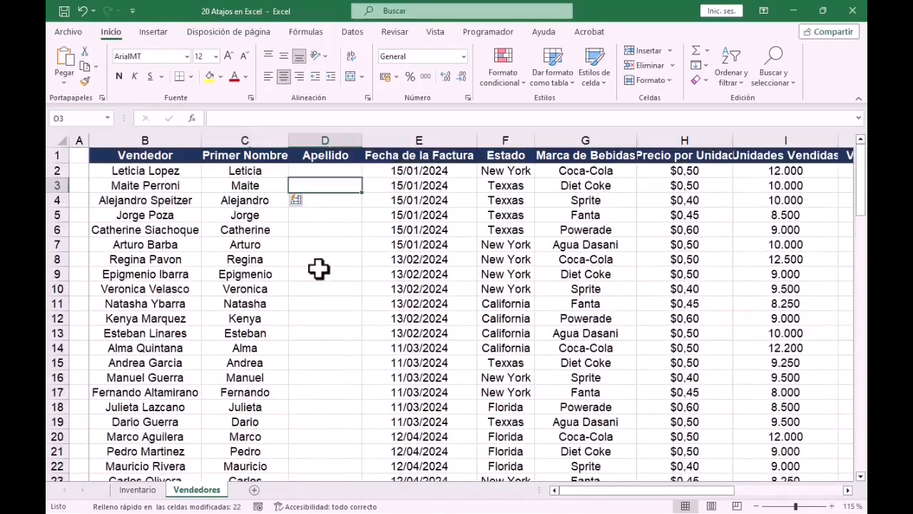
key("Up")
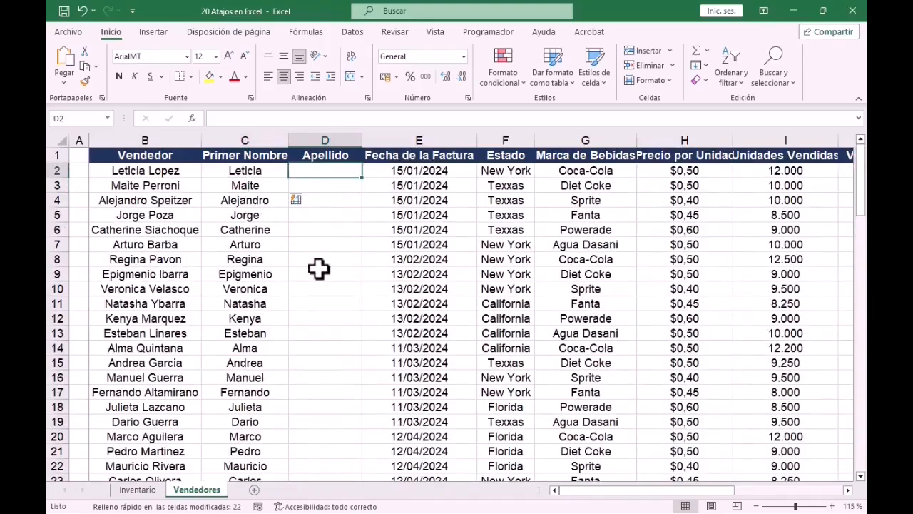
type("Lopez")
key("Return")
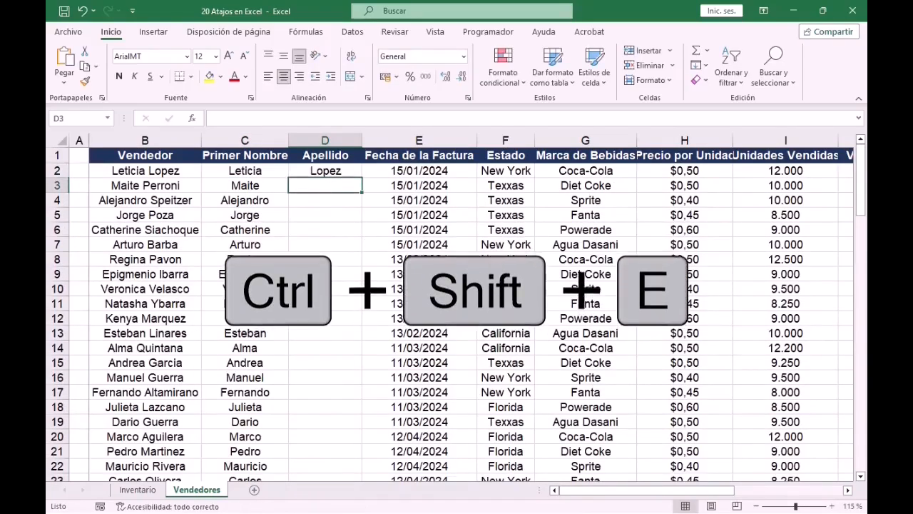
key("ctrl+e")
key("Right")
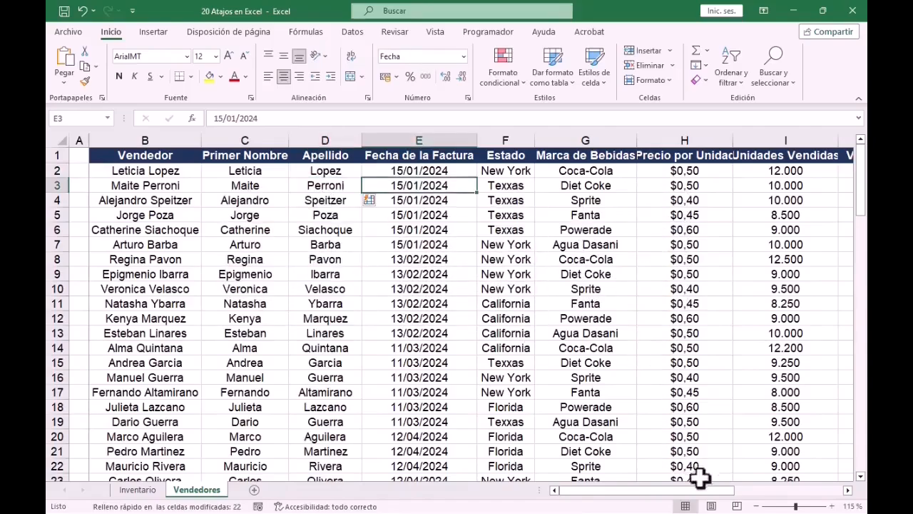
Total the Ventas Totales column with AutoSum over J2:J24 in cell J25, directly below the data.
left_click_drag(693, 491, 778, 499)
left_click(556, 141)
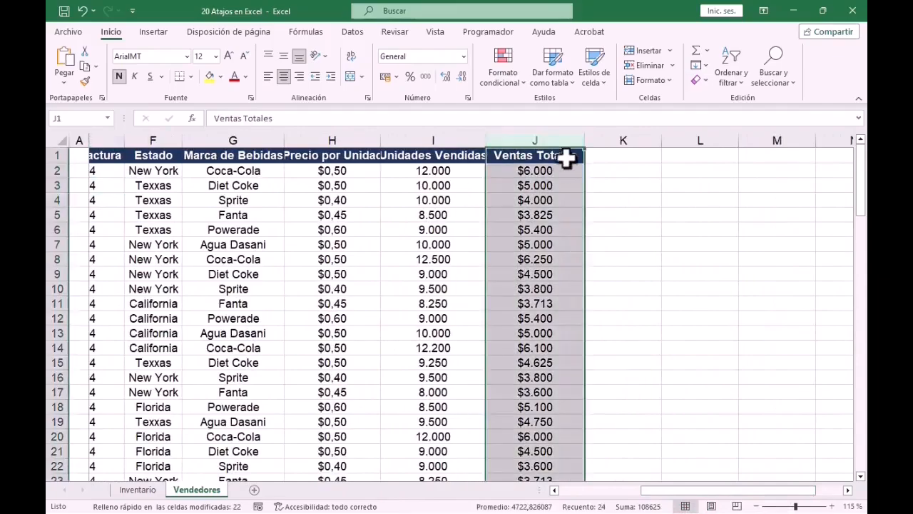
left_click(567, 157)
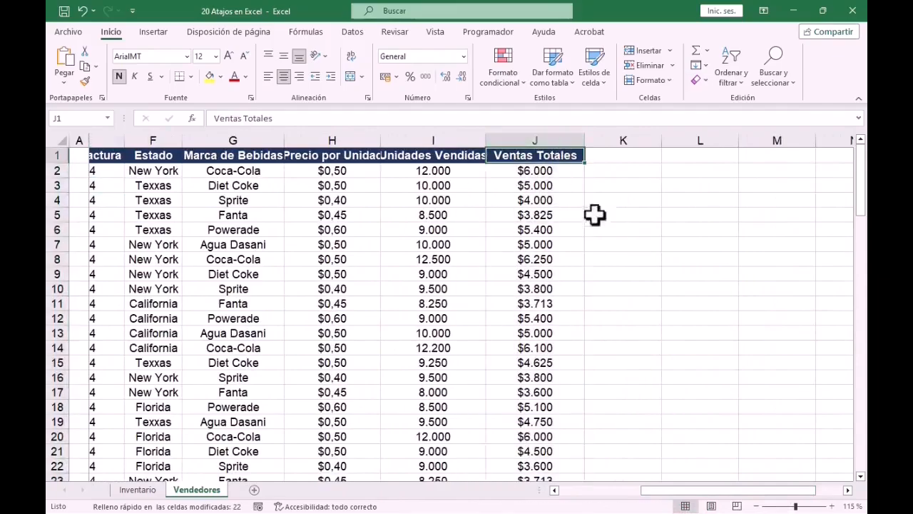
key("ctrl+Down")
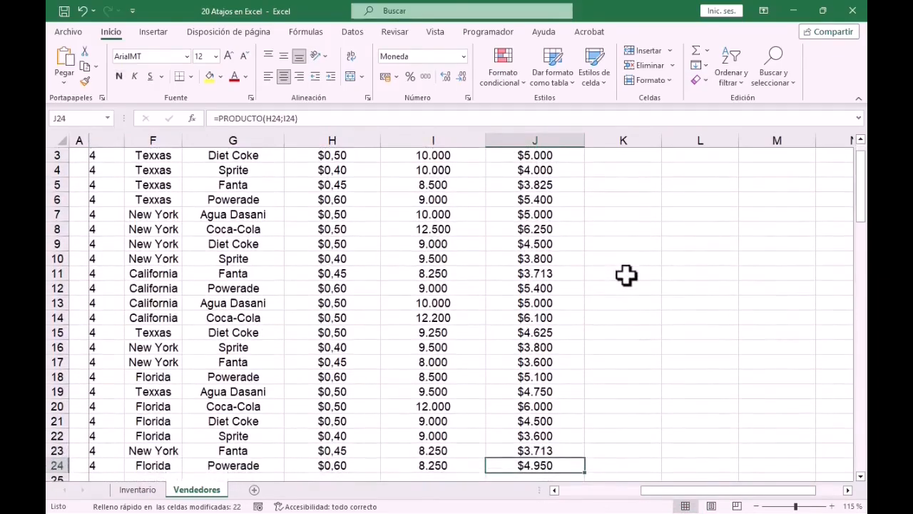
left_click(861, 476)
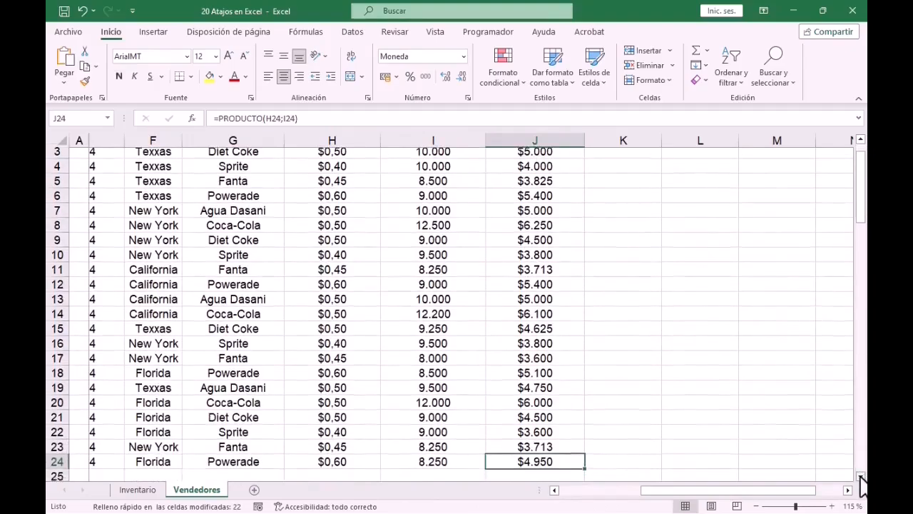
left_click(547, 380)
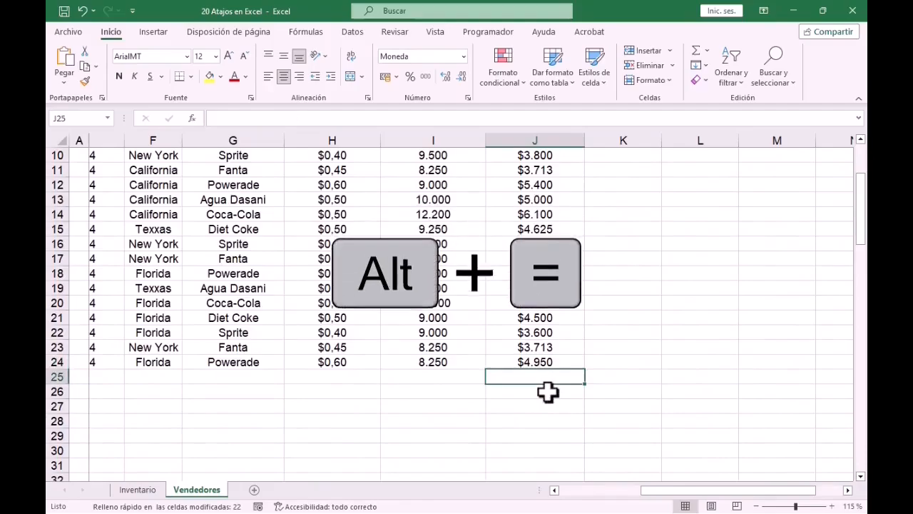
key("alt+equal")
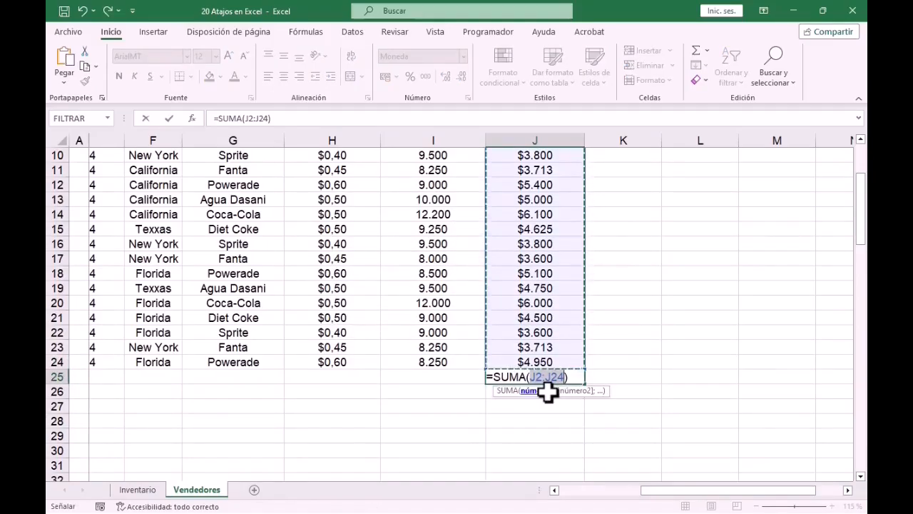
key("Return")
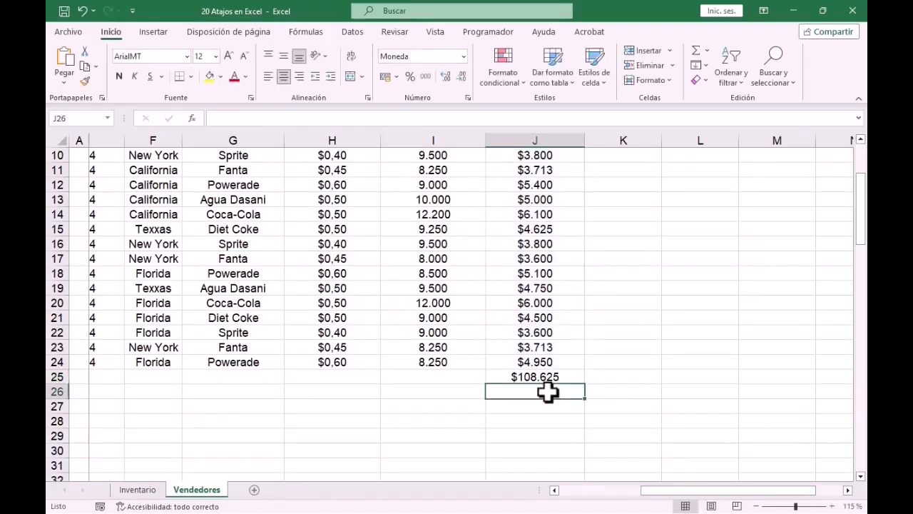
Copy the whole Ventas Totales column J and paste it into column O, starting at O1.
key("Up")
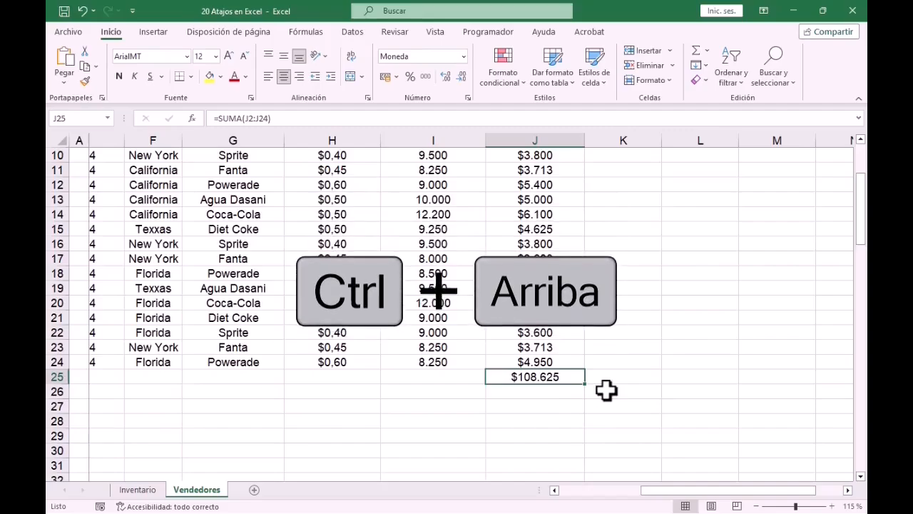
key("ctrl+Up")
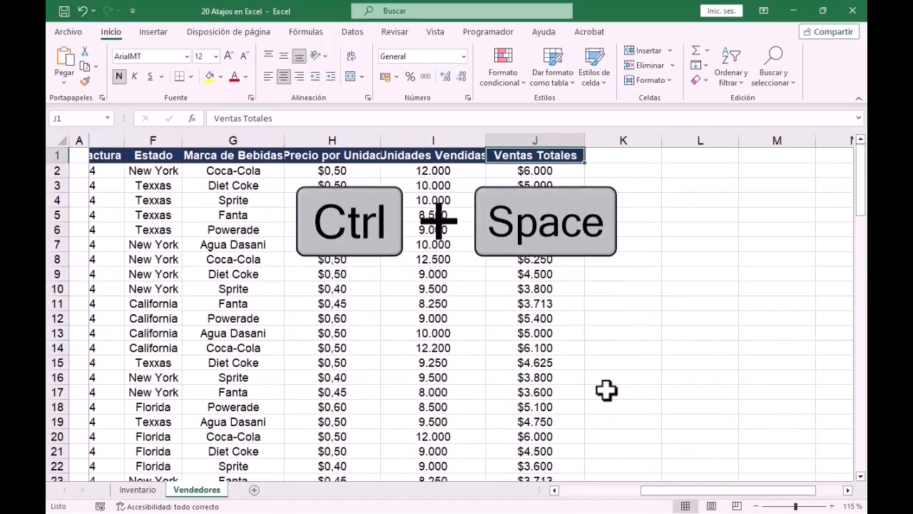
key("ctrl+space")
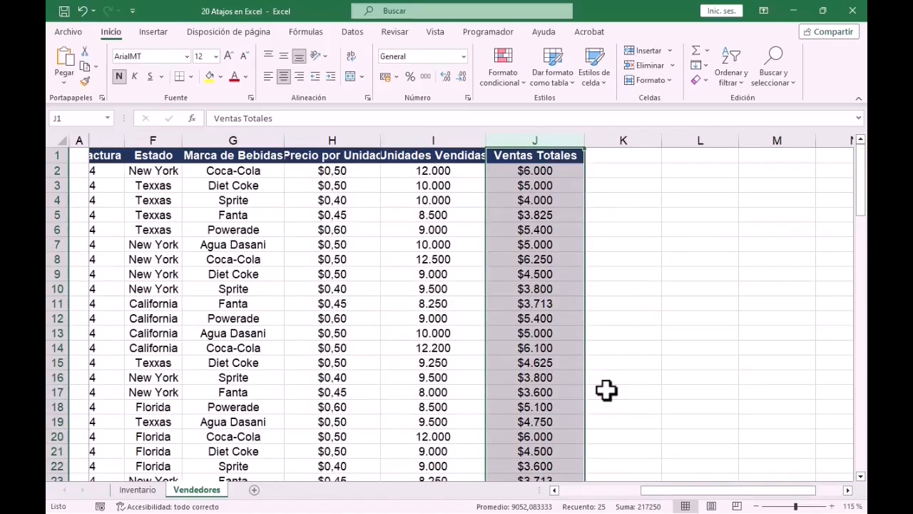
key("ctrl+c")
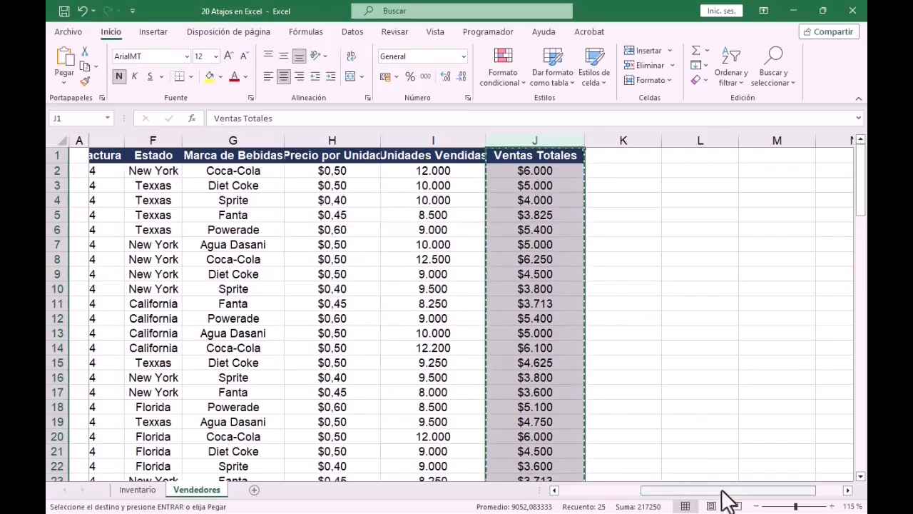
left_click_drag(728, 496, 794, 499)
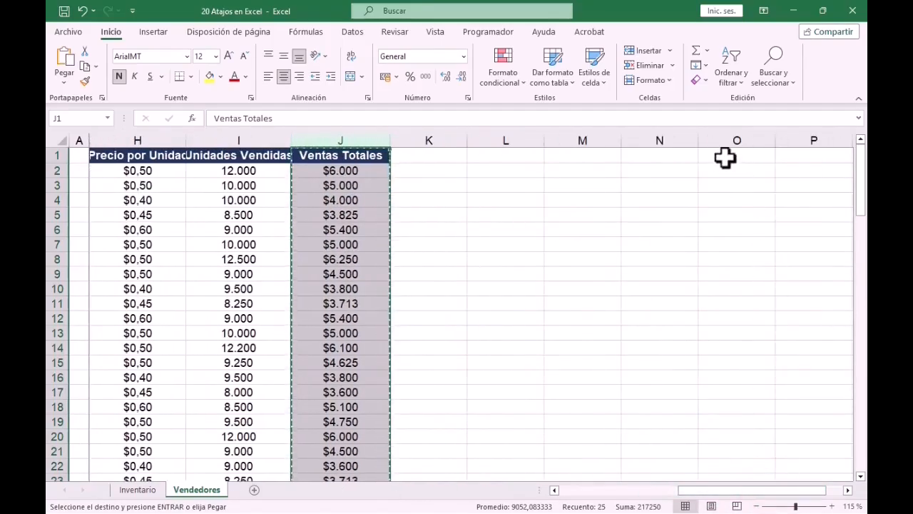
left_click(725, 159)
key("ctrl+v")
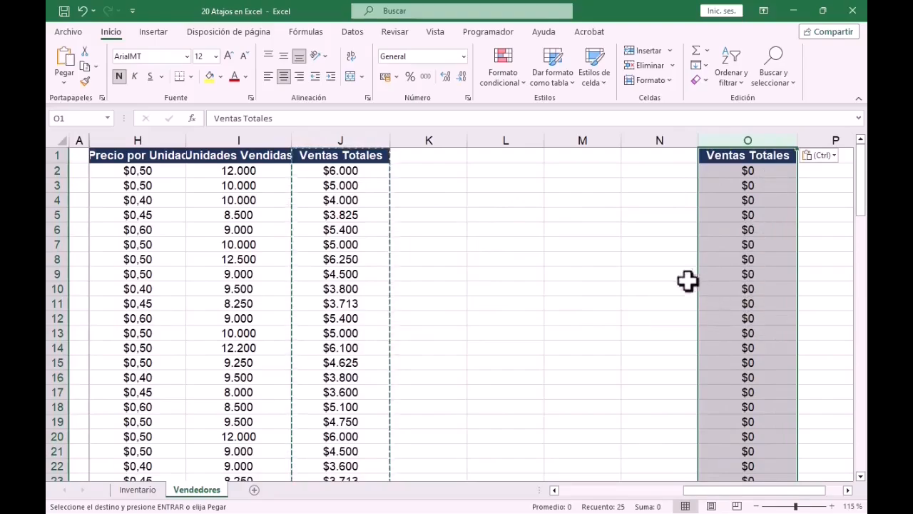
Compare the formulas in the pasted Ventas Totales column O with those in the original column J.
left_click(735, 214)
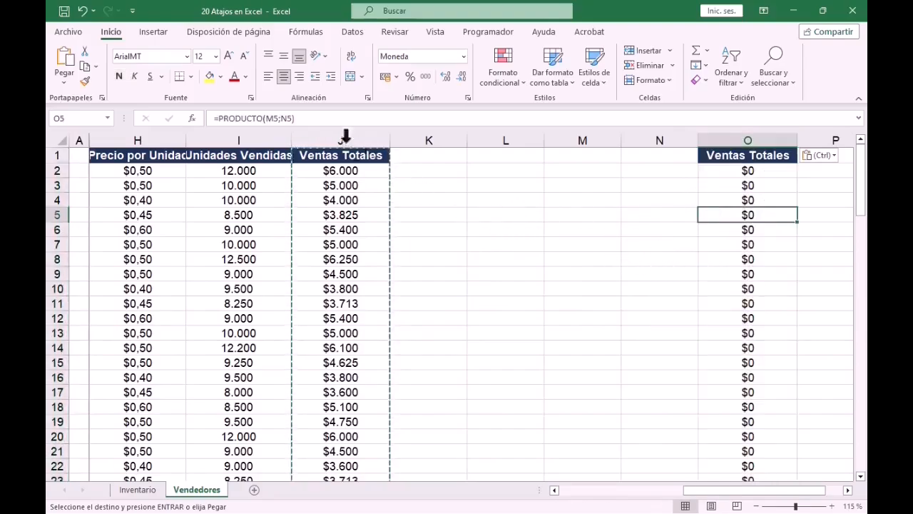
key("Escape")
left_click(314, 119)
key("Escape")
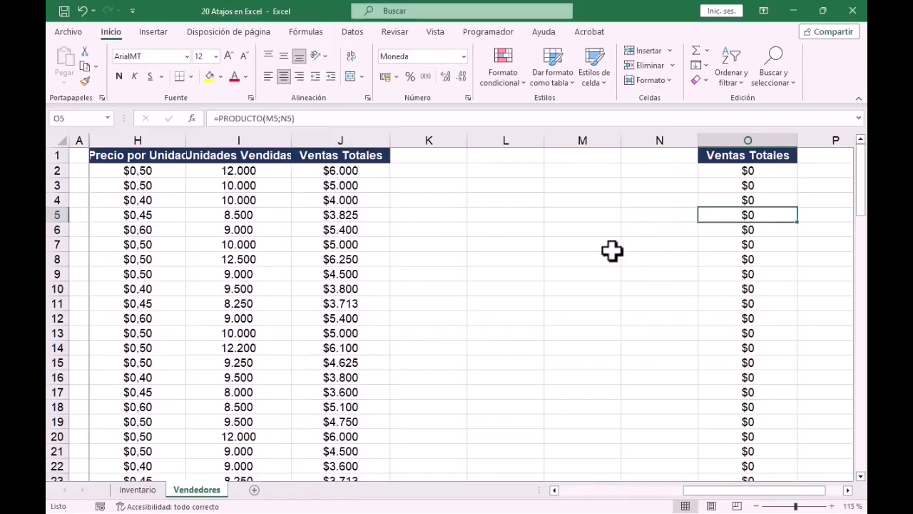
left_click(343, 200)
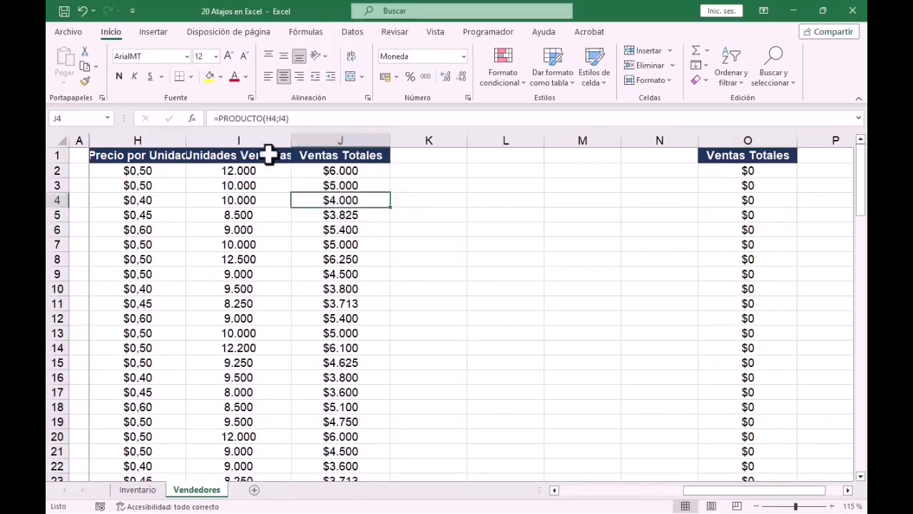
left_click(310, 118)
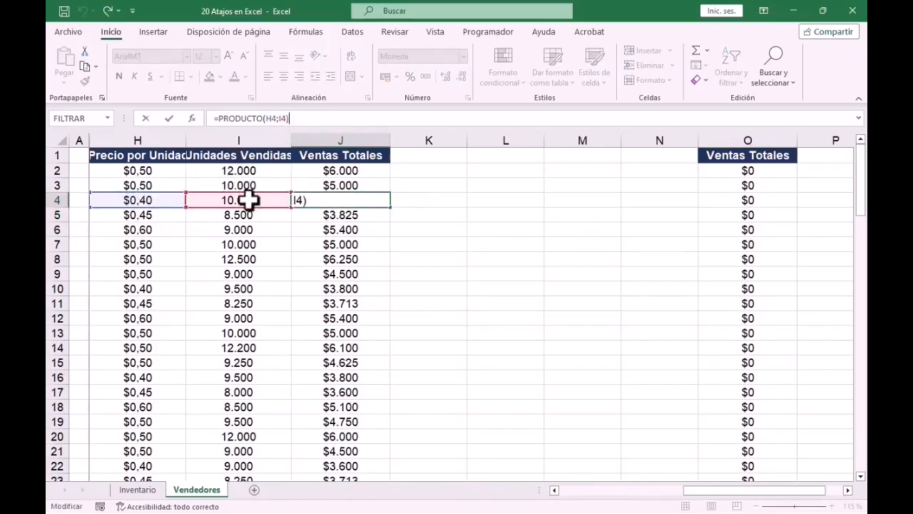
left_click(750, 199)
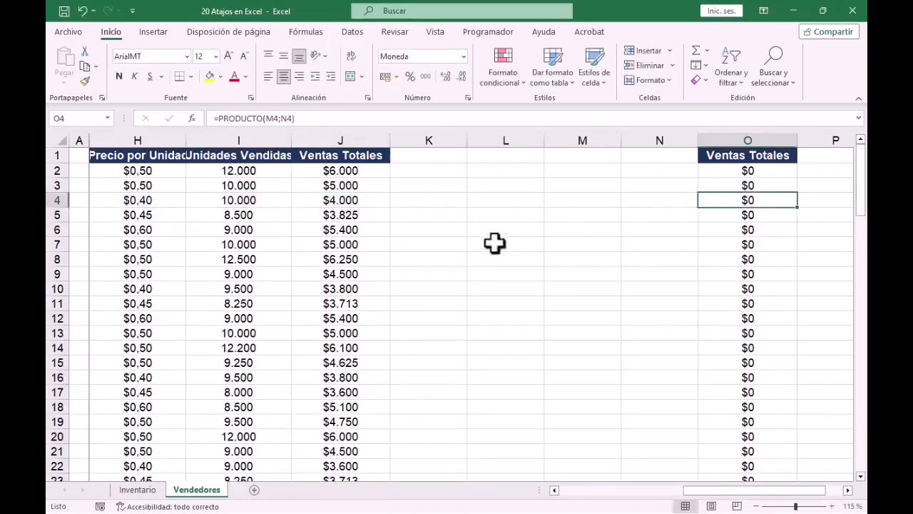
left_click(342, 201)
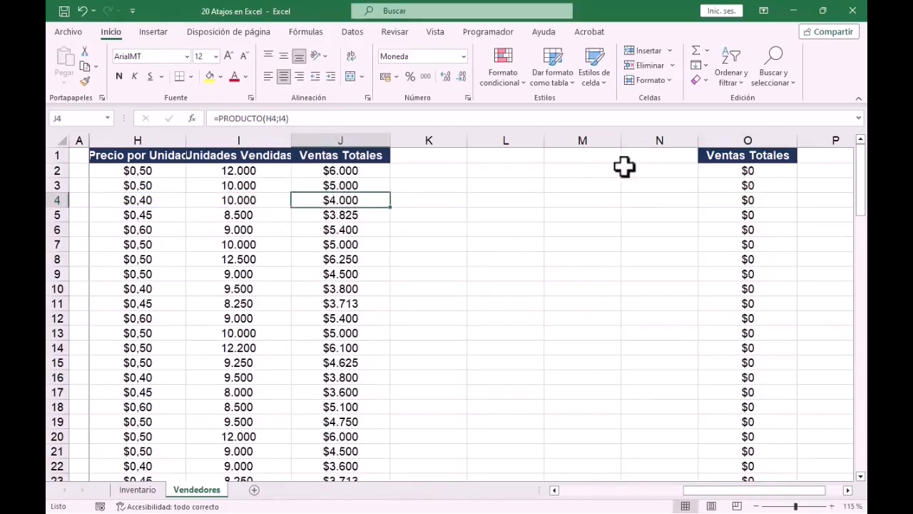
Copy the whole Ventas Totales column J again and paste only its values into column O with Paste Special.
left_click(350, 154)
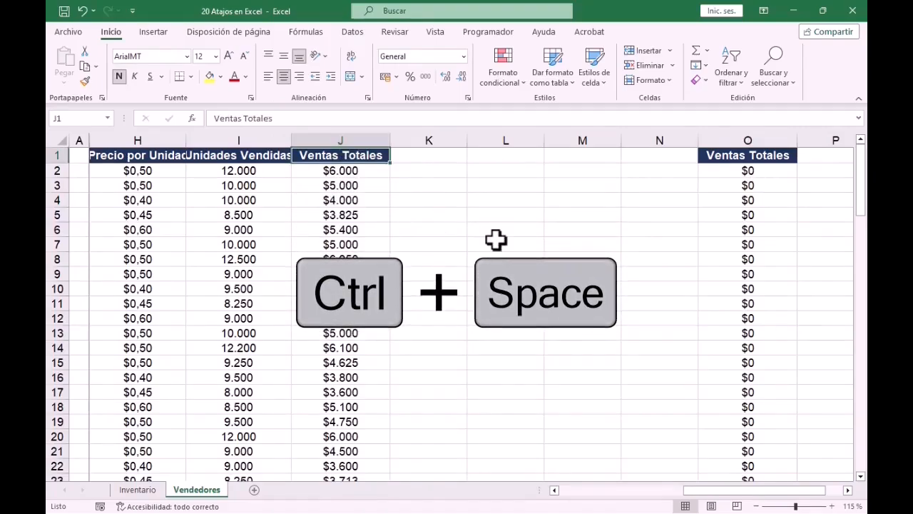
key("ctrl+space")
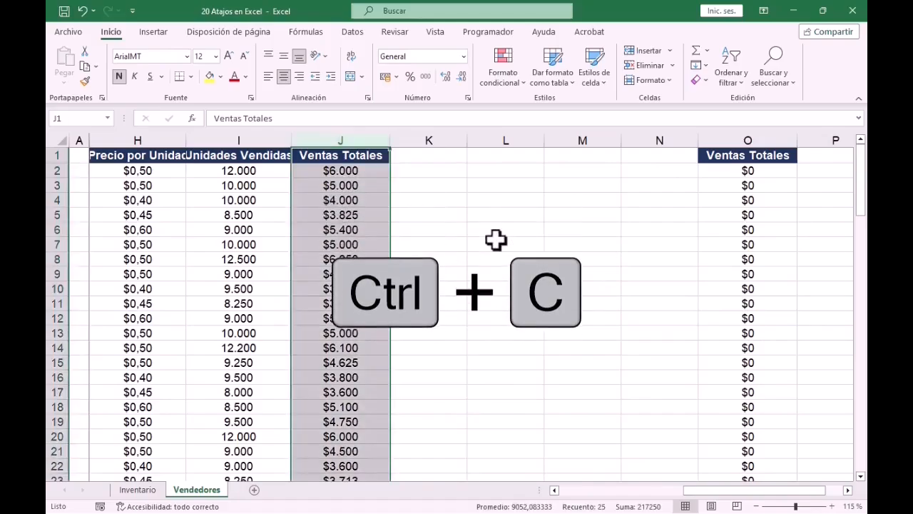
key("ctrl+c")
left_click(717, 155)
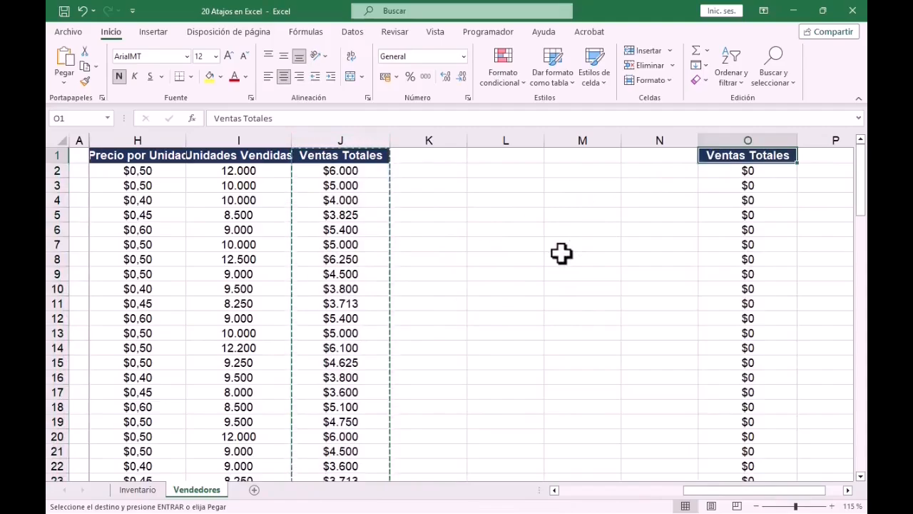
key("ctrl+alt+v")
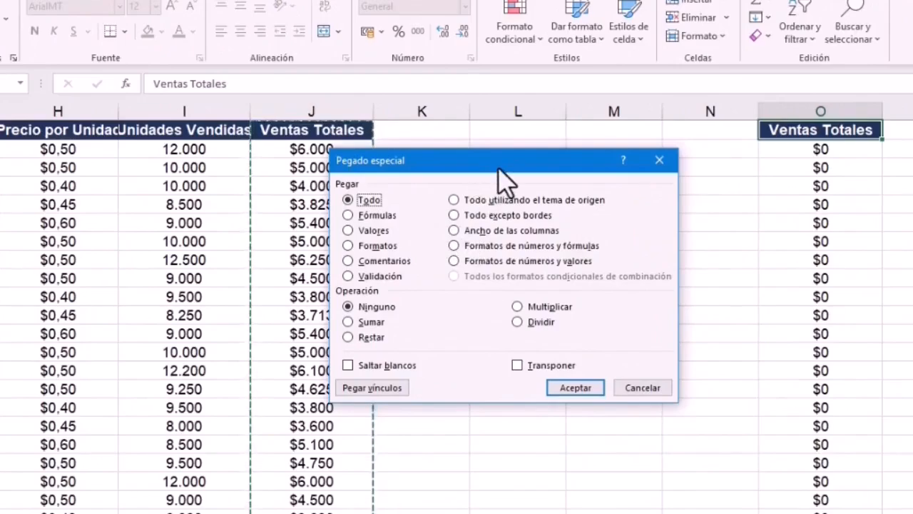
left_click_drag(495, 164, 525, 162)
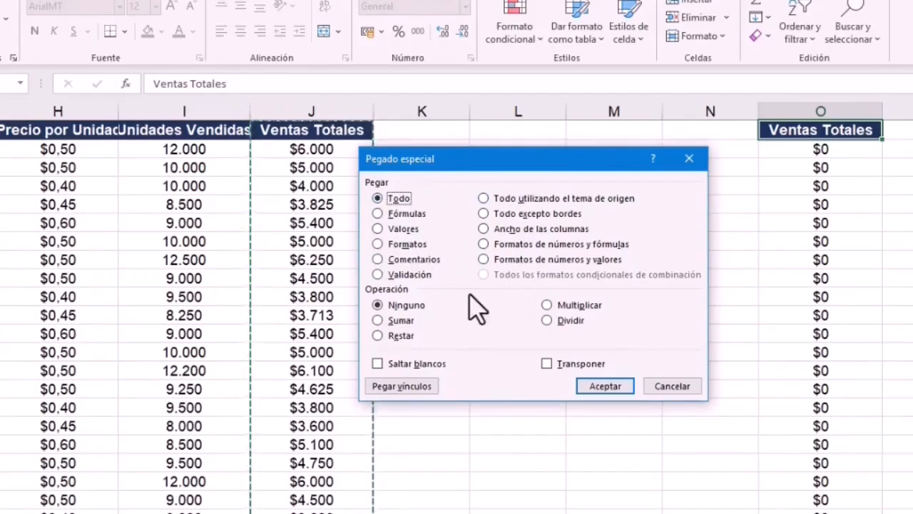
left_click(380, 233)
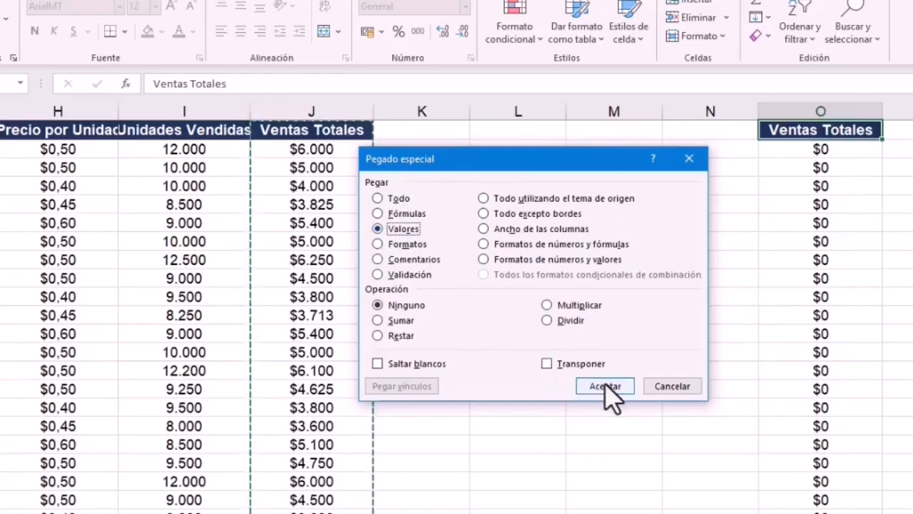
left_click(607, 386)
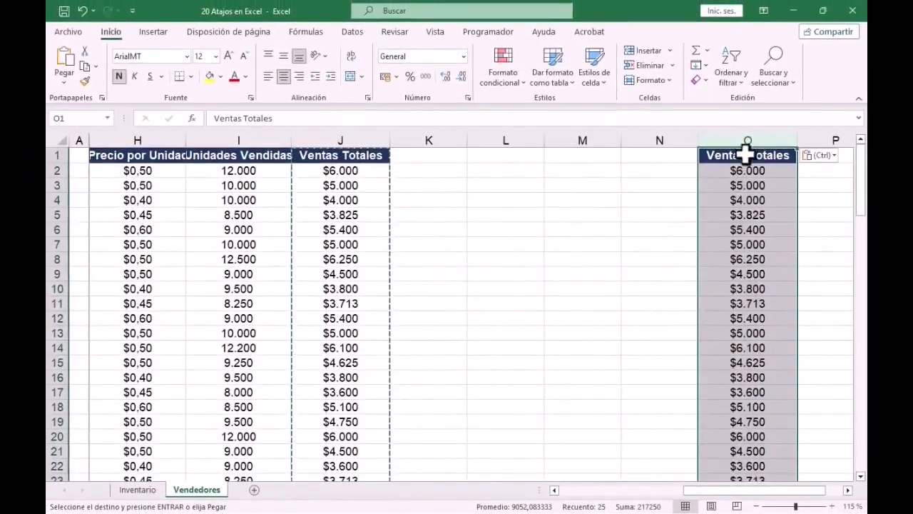
Check the contents of cells O2, O3 and O7 in the pasted Ventas Totales column.
left_click(761, 155)
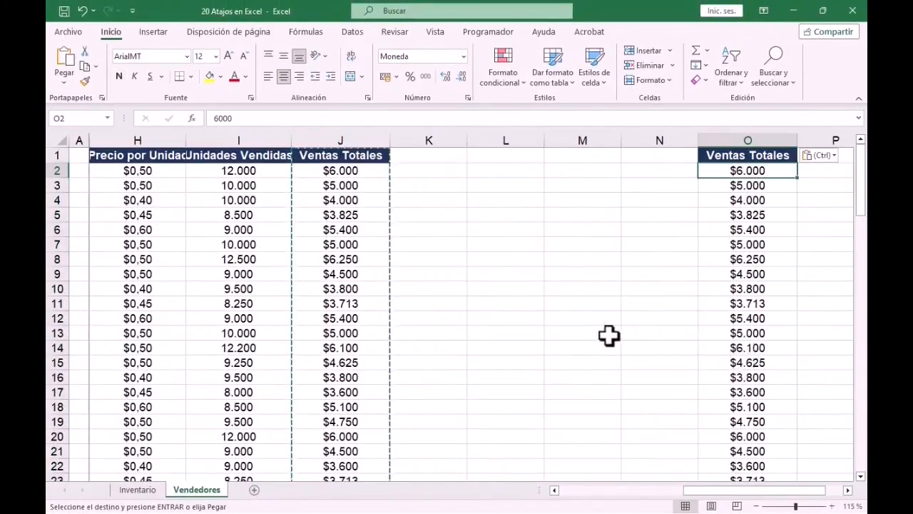
left_click(268, 121)
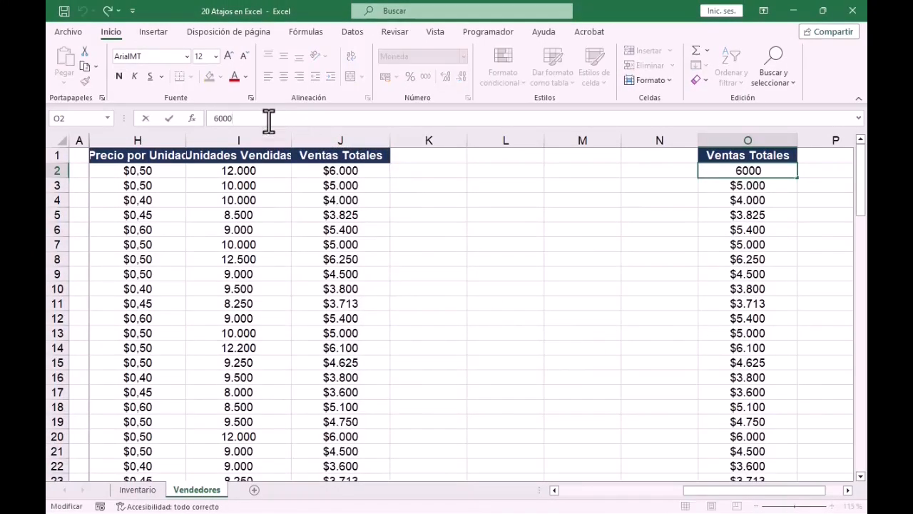
left_click(732, 185)
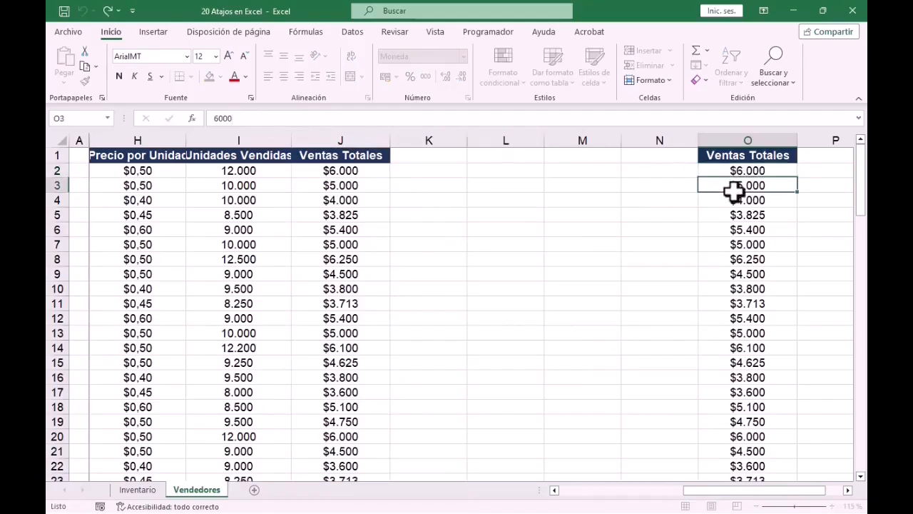
left_click(735, 243)
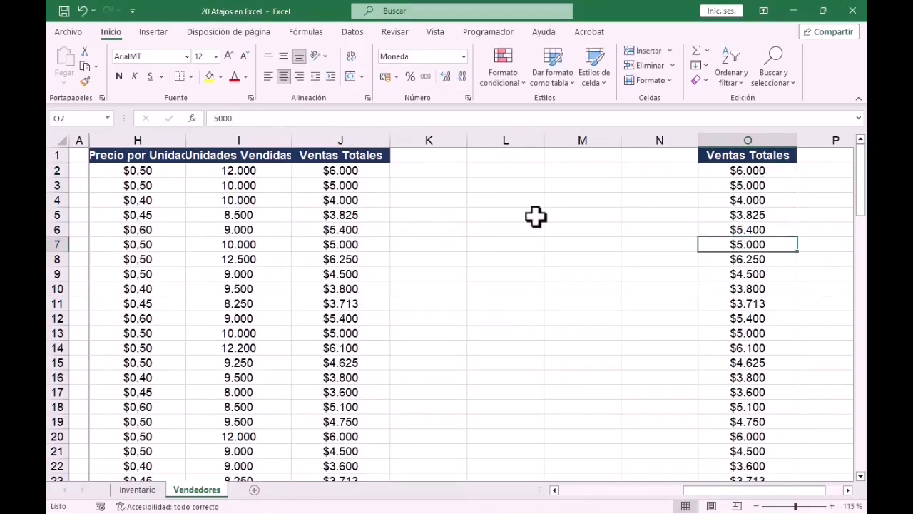
In the cell format settings for O3, choose the currency symbol £ Inglés (Reino Unido) with 2 decimal places.
left_click(749, 186)
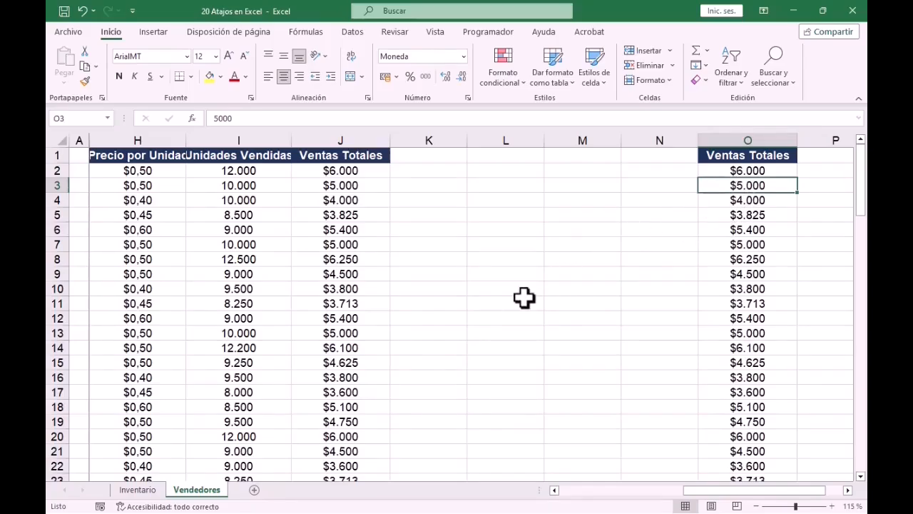
key("ctrl+1")
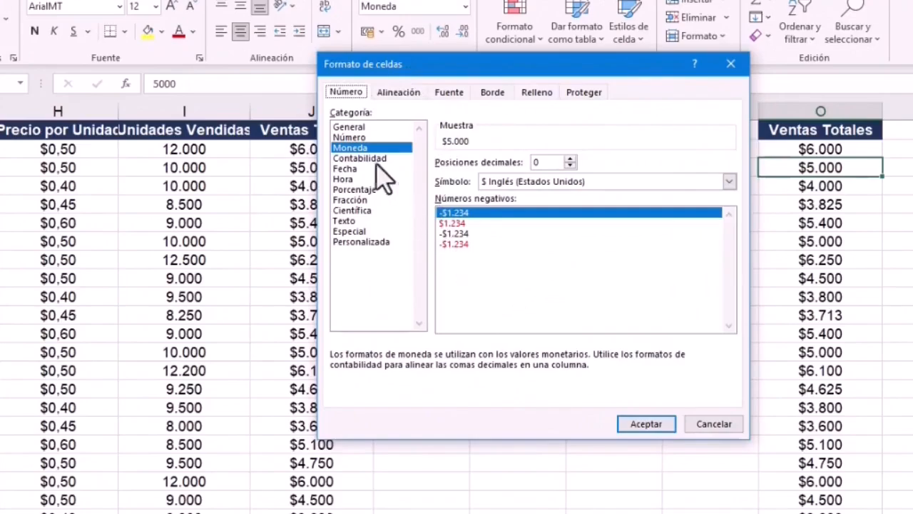
left_click(631, 184)
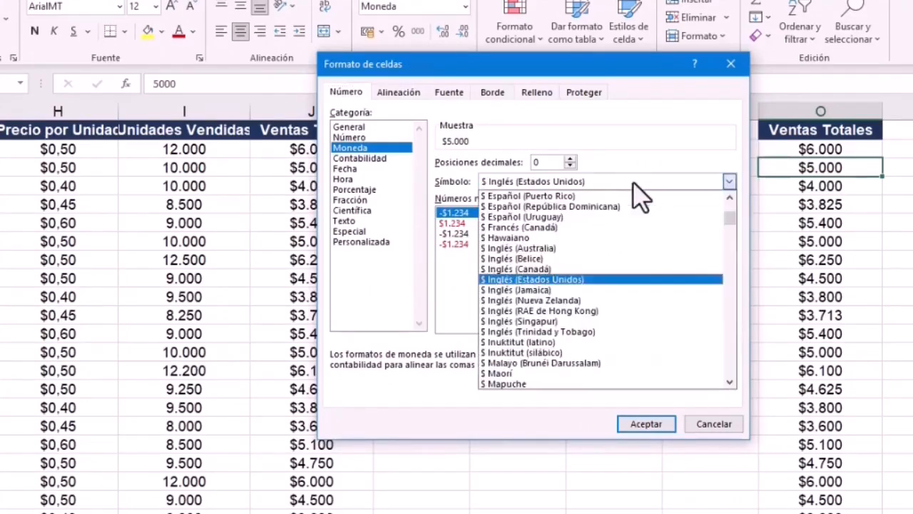
scroll(586, 339, "down", 3)
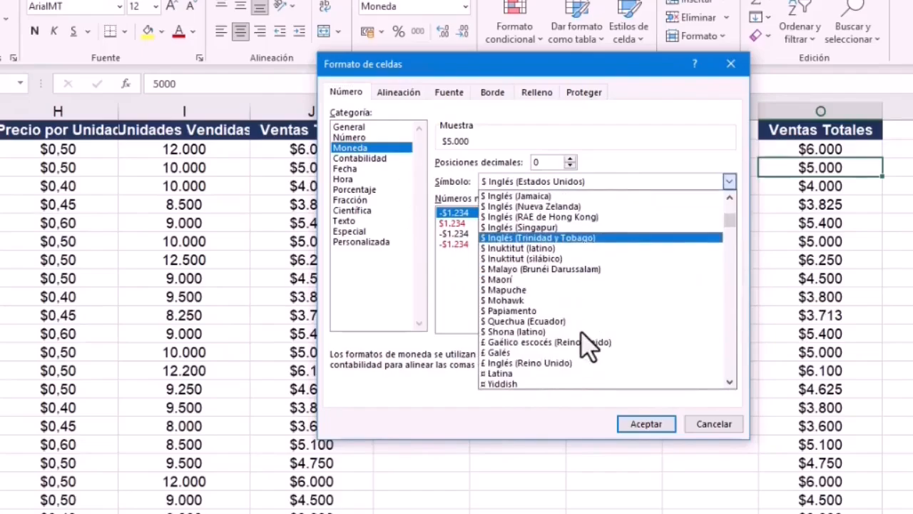
left_click(566, 364)
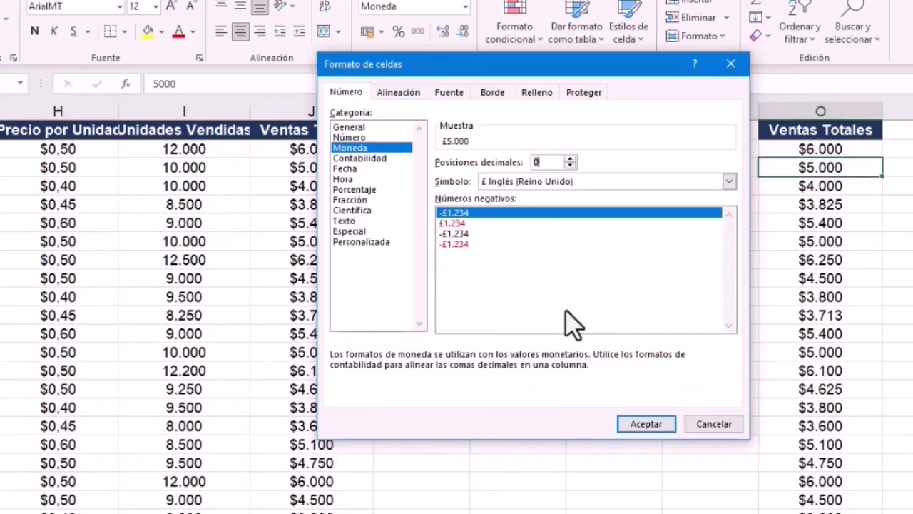
left_click(570, 158)
left_click(571, 158)
Review O3's alignment and font settings, give the cell an orange fill and apply the formatting.
left_click(408, 91)
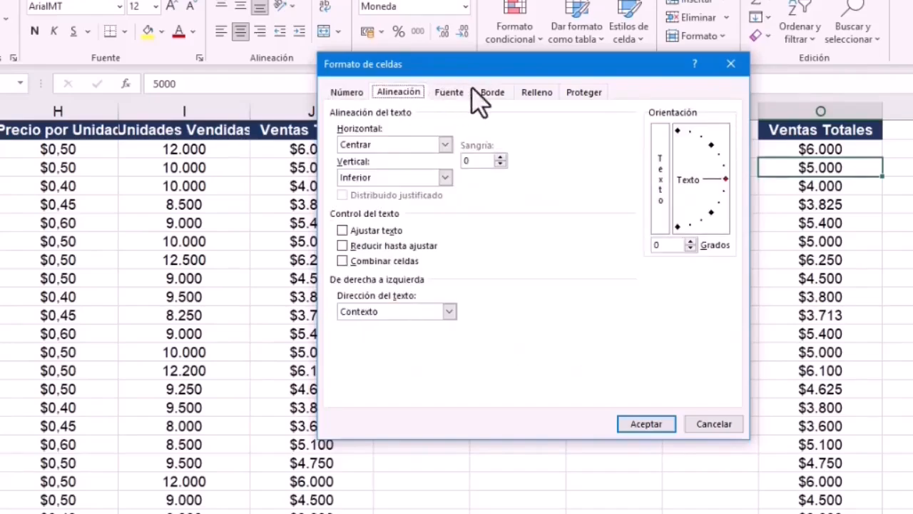
left_click(451, 93)
left_click(531, 94)
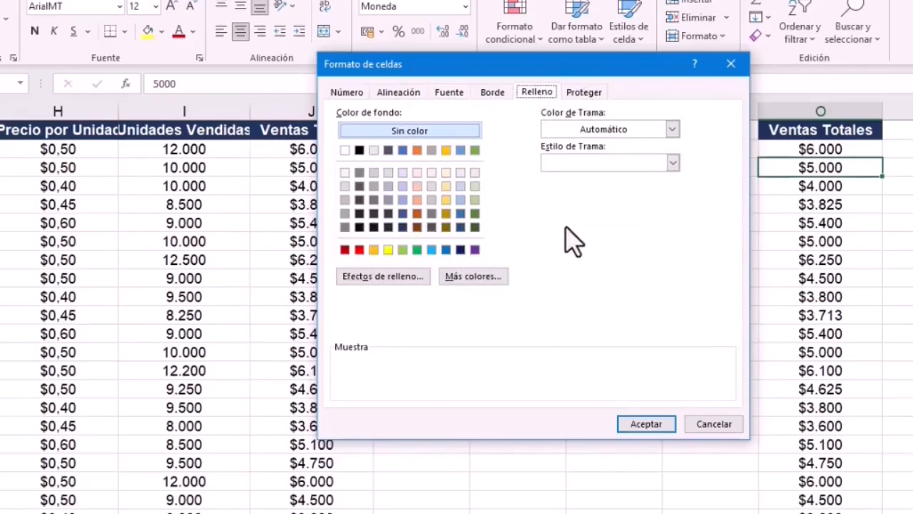
left_click(416, 149)
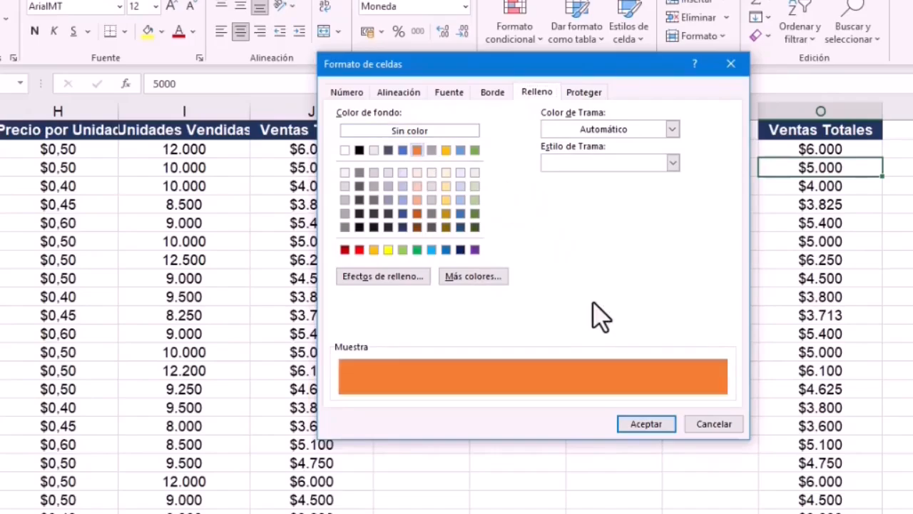
left_click(643, 425)
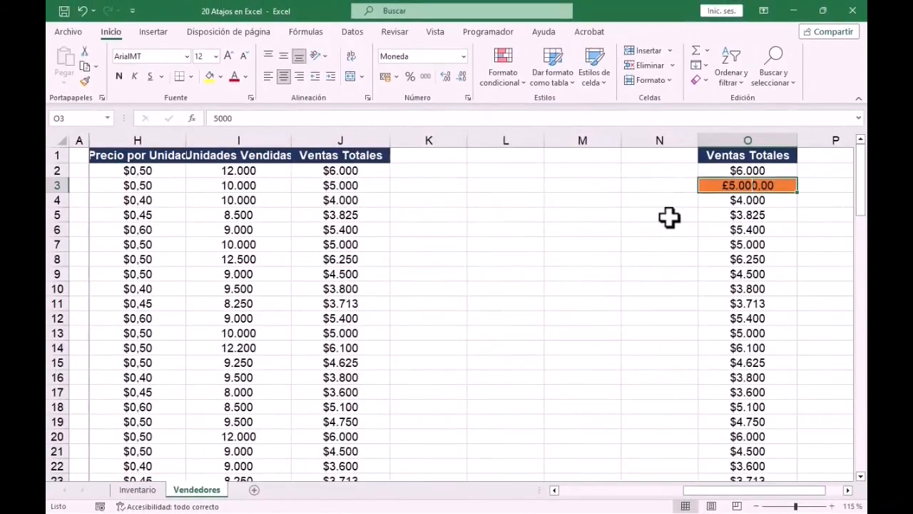
Repeat the last cell formatting on cell O7 of the copied Ventas Totales column.
key("Down")
key("Down")
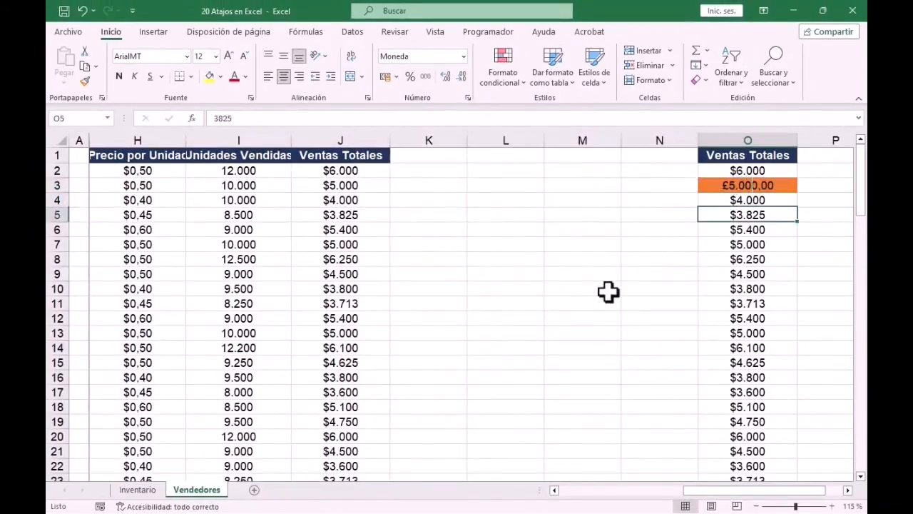
key("Down")
key("Down")
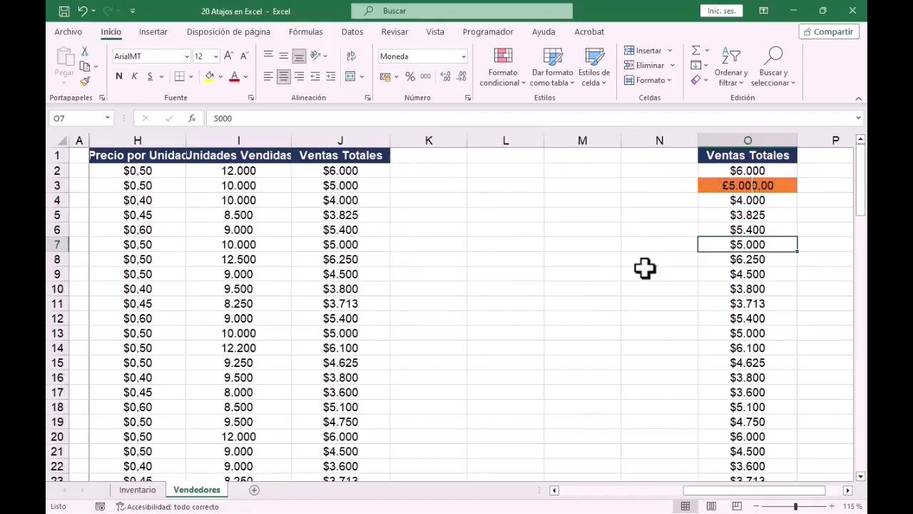
key("F4")
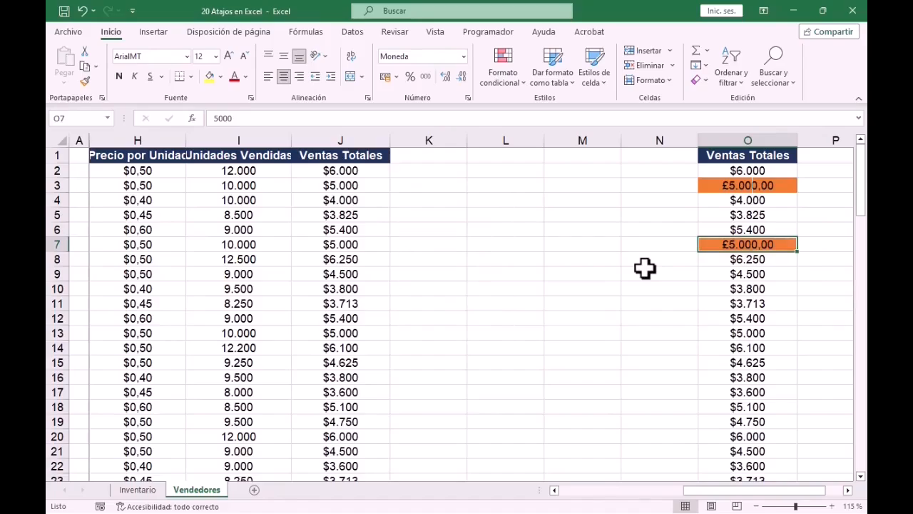
Repeat the pound currency format and orange fill on cells O10 and O13 of the copied Ventas Totales column.
key("Down")
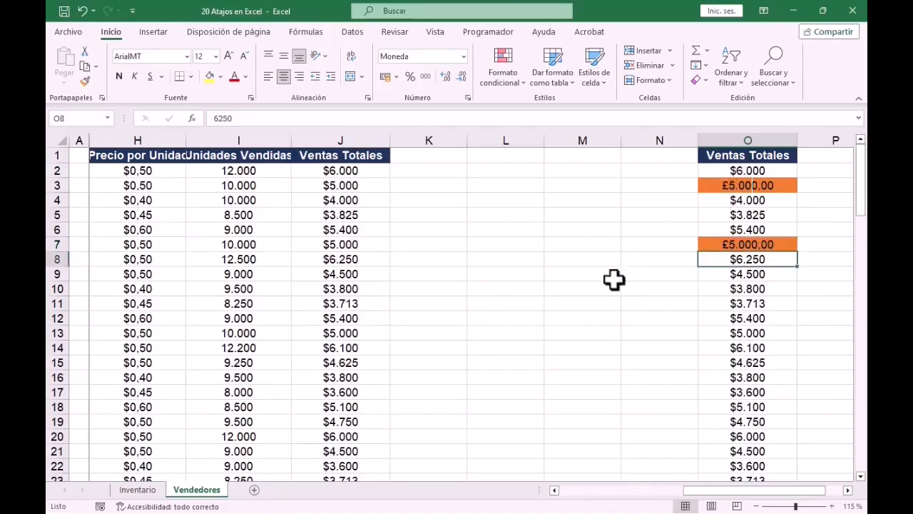
key("Down")
key("Down")
key("F4")
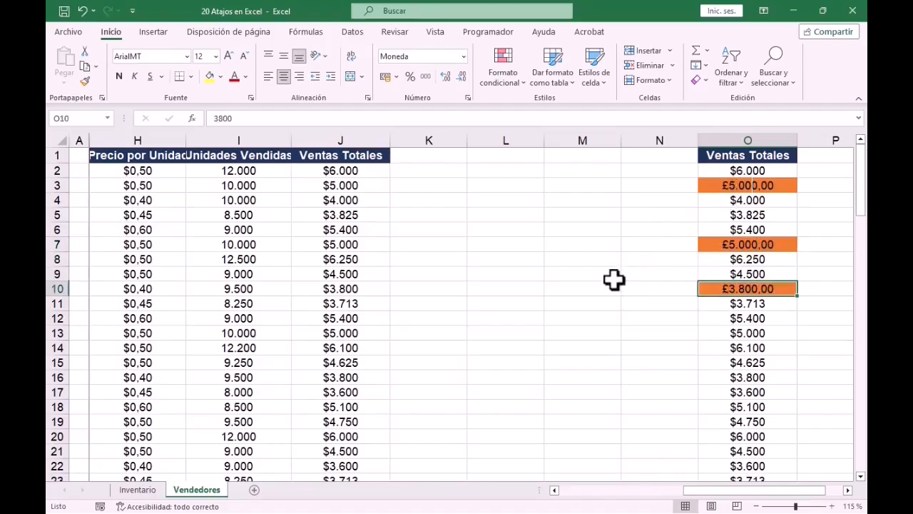
key("Down")
key("Down")
key("Down")
key("Down")
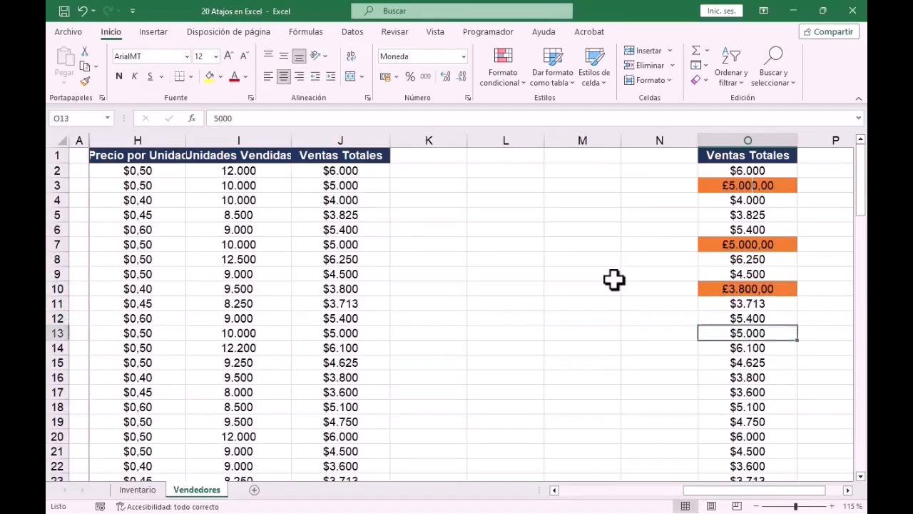
key("Up")
key("F4")
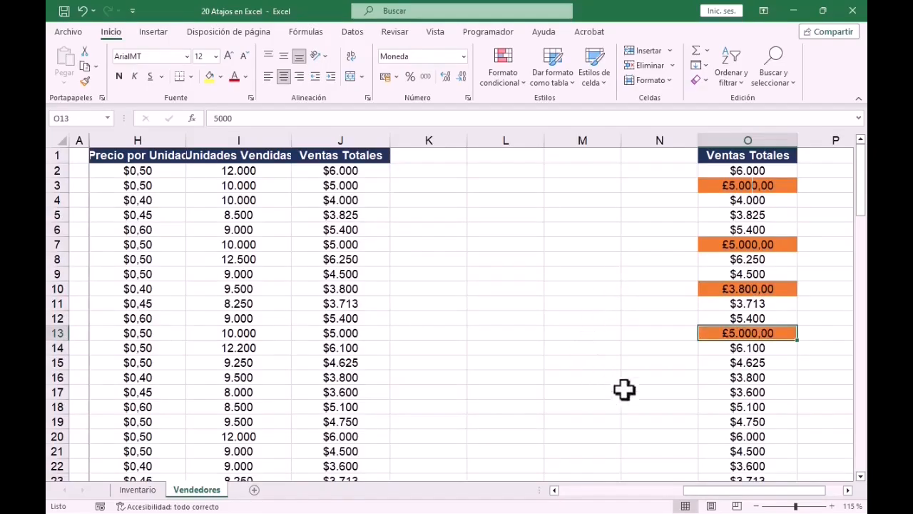
Replace every "Texxas" with "Texas" in the Vendedores sheet and close the find and replace dialog.
left_click(585, 490)
left_click(505, 155)
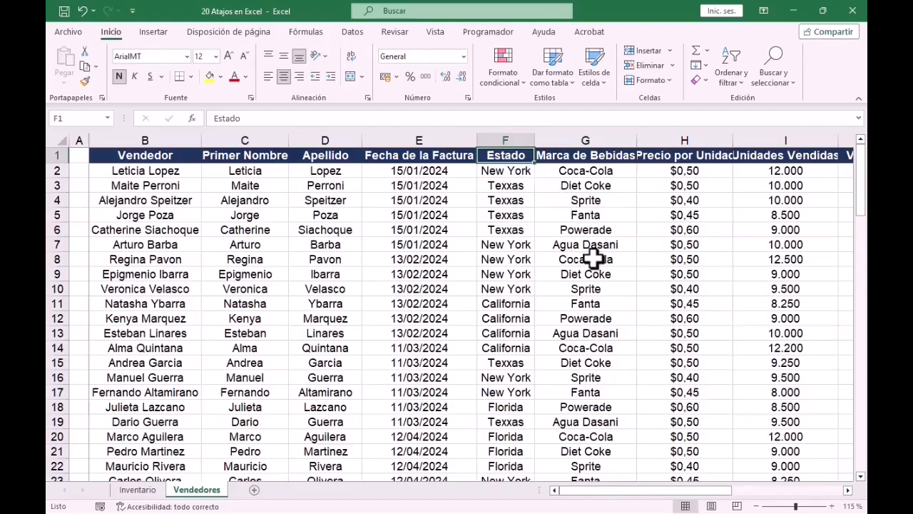
left_click(505, 199)
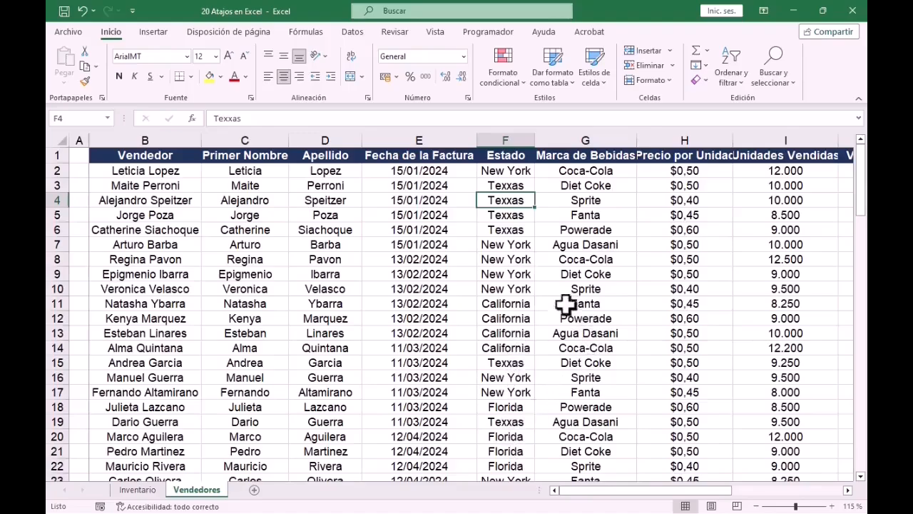
scroll(532, 367, "down", 5)
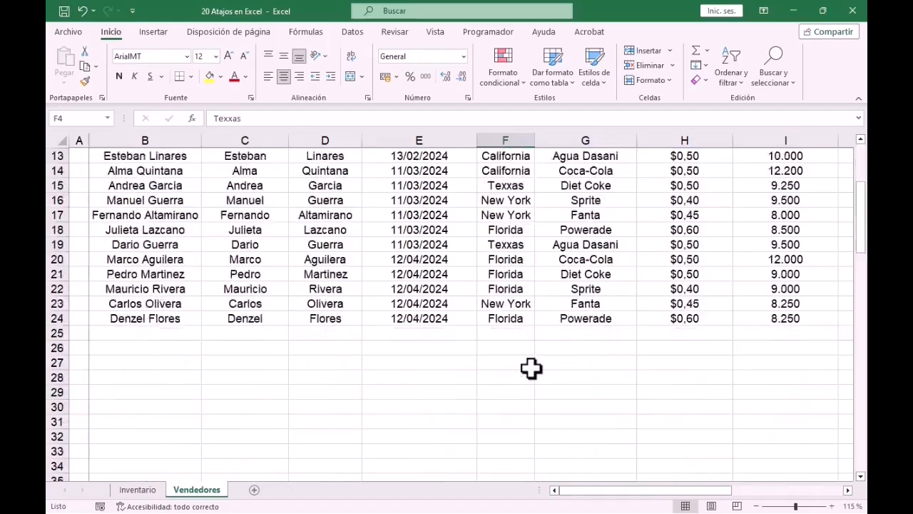
scroll(532, 368, "up", 5)
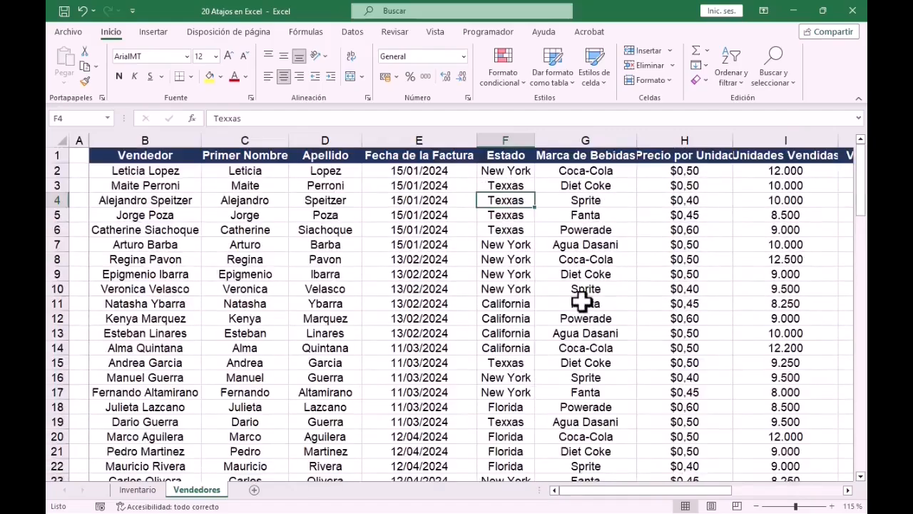
key("ctrl+l")
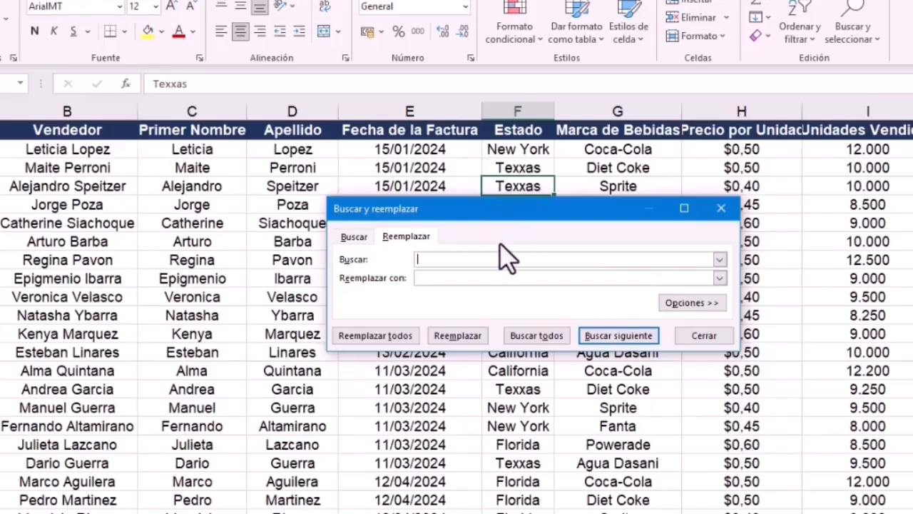
type("Texxas")
left_click(447, 278)
type("Texas")
left_click(410, 337)
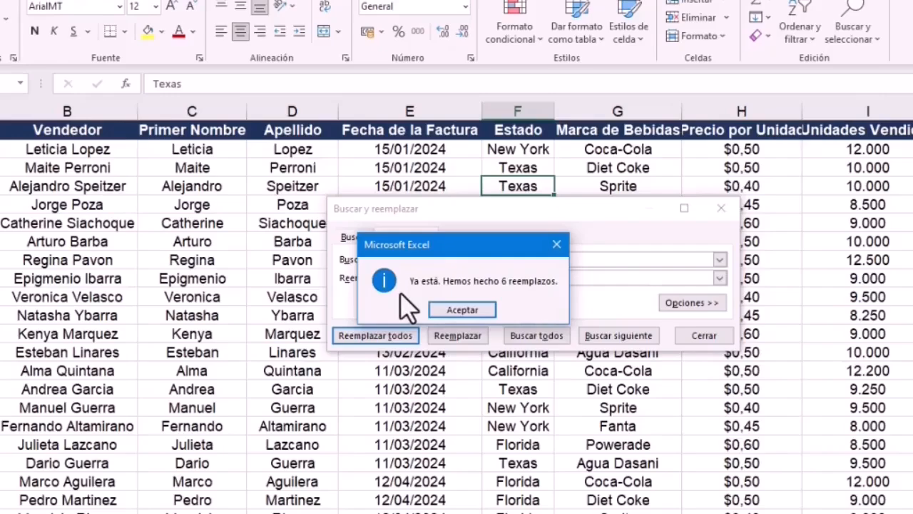
left_click(470, 312)
left_click(678, 337)
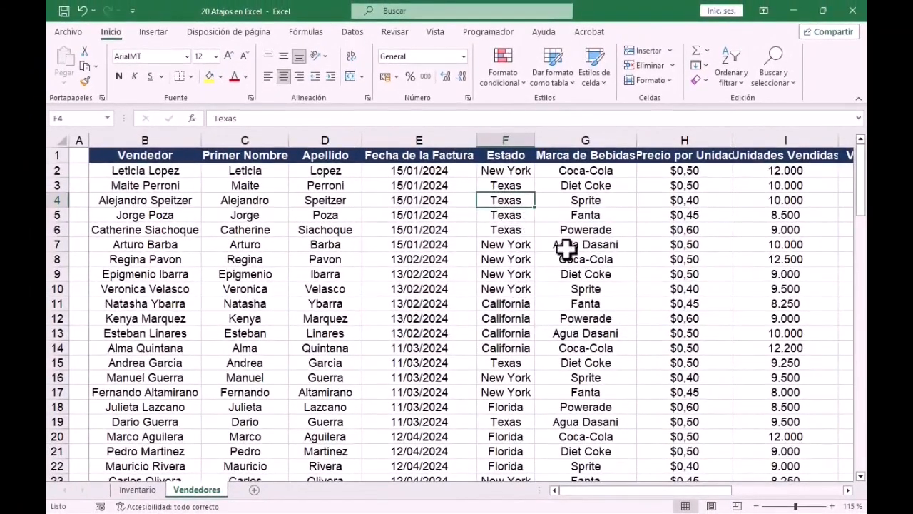
Filter the sales data by the value of cell F5 in the Estado column, Texas.
key("Down")
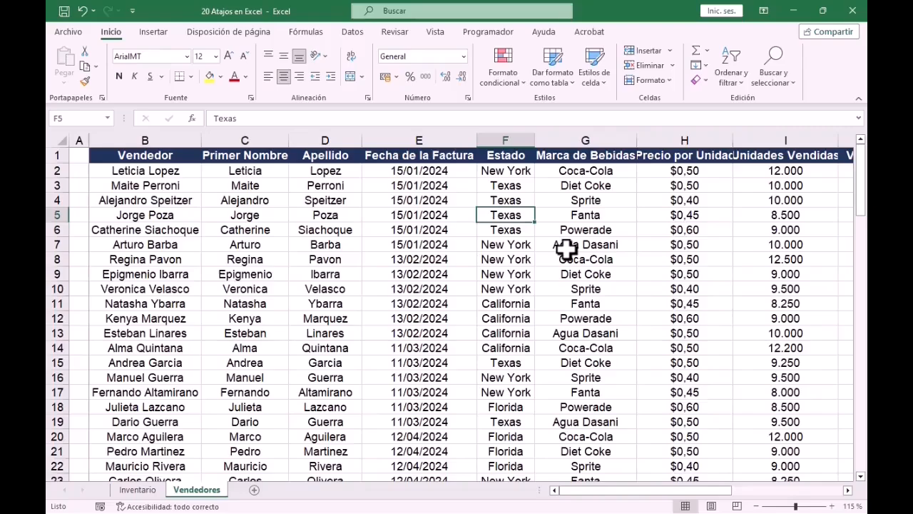
right_click(507, 214)
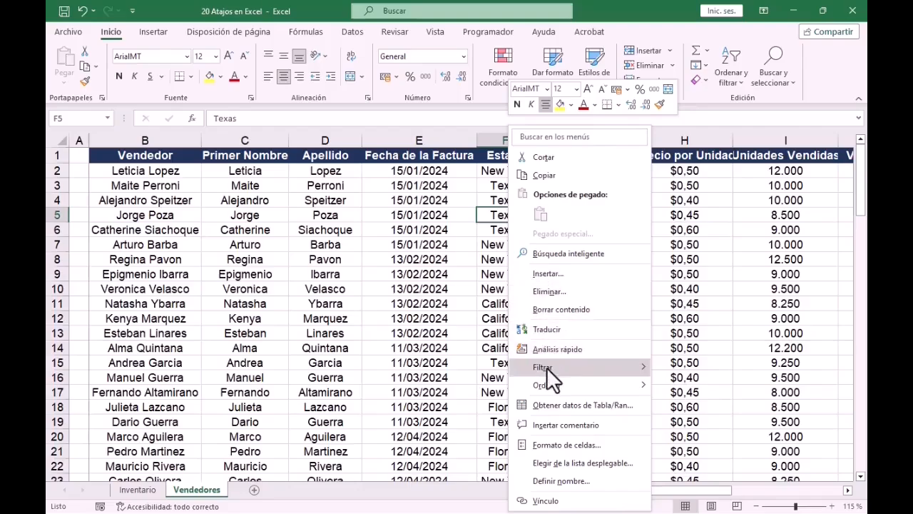
mouse_move(547, 367)
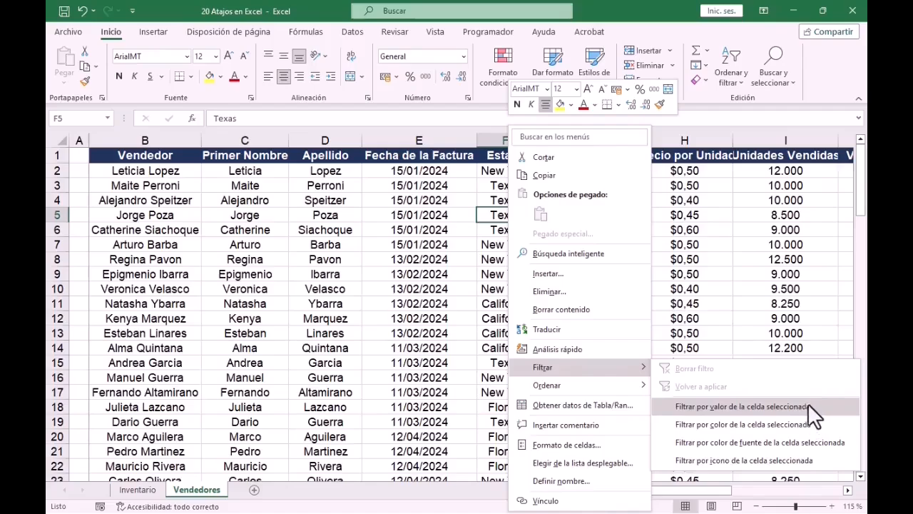
left_click(670, 405)
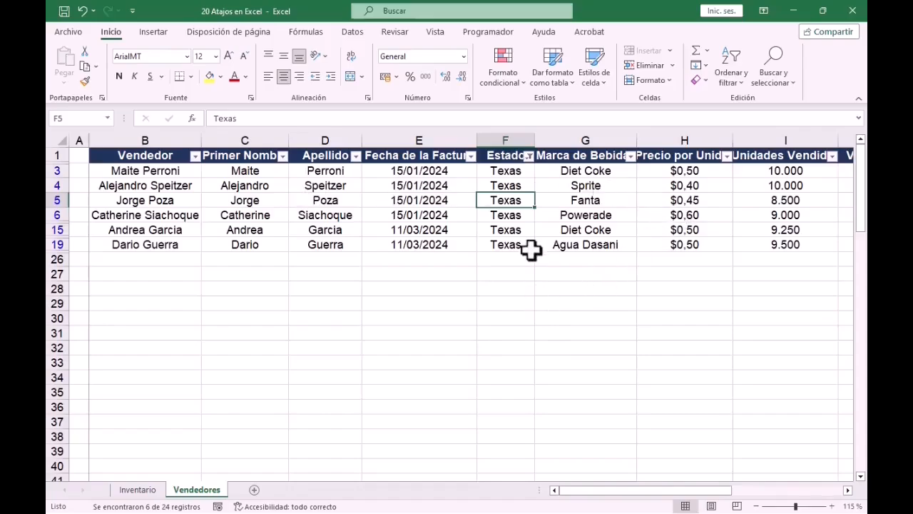
Review the filtered Estado cells and turn the filter off for the sales data.
key("Up")
key("Up")
key("Down")
key("Down")
key("Down")
key("Down")
key("Down")
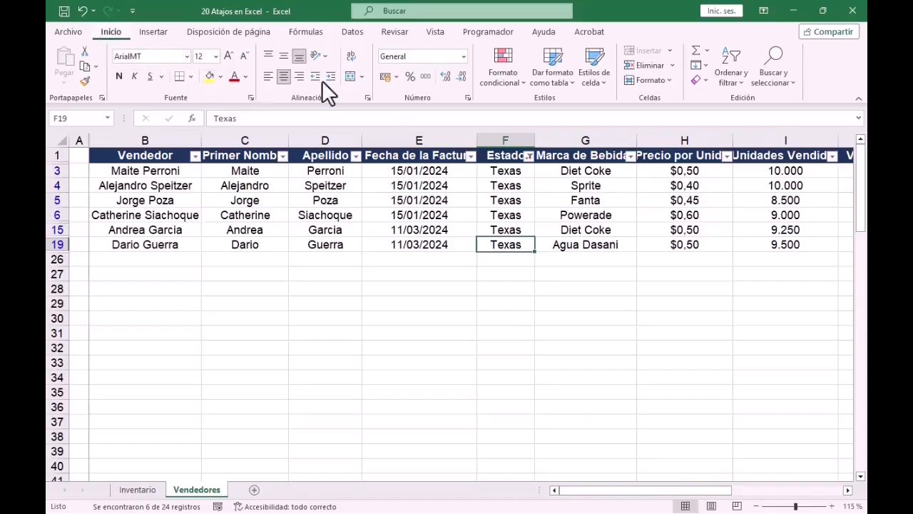
left_click(739, 86)
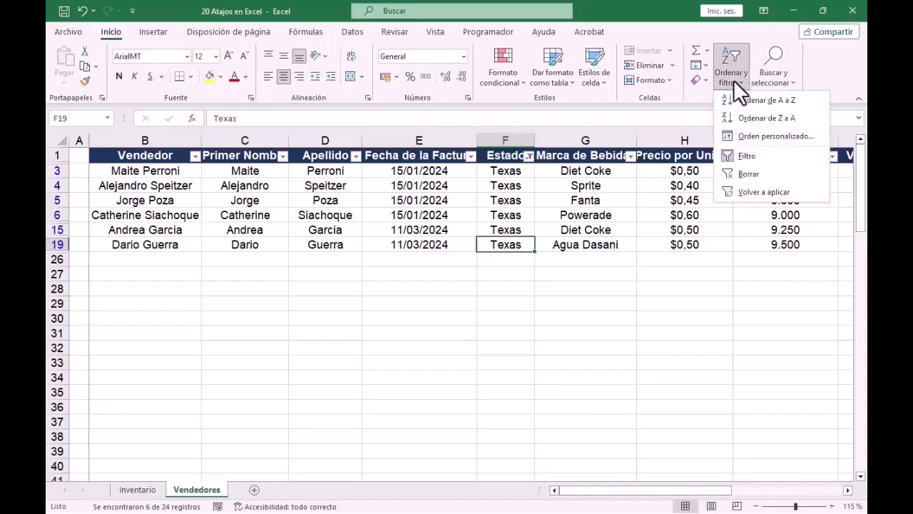
left_click(761, 156)
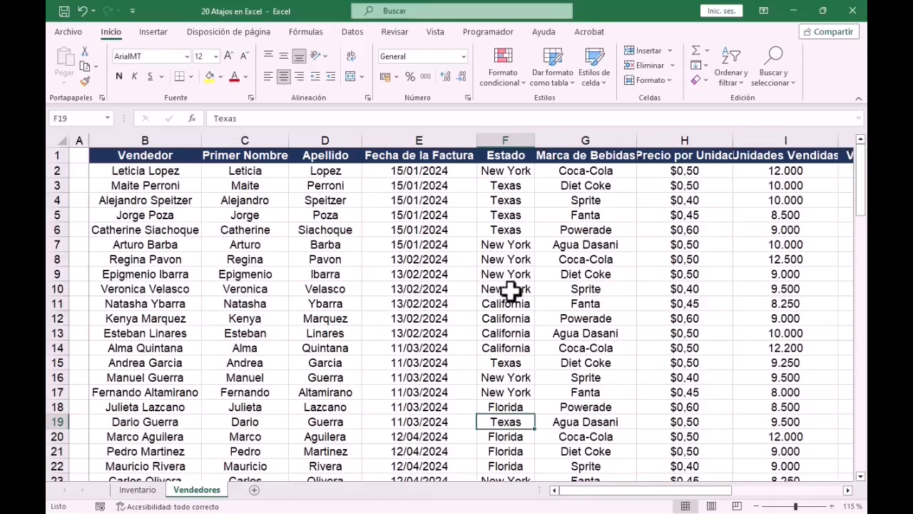
Convert the range B1:J24 into a table with headers.
key("ctrl+t")
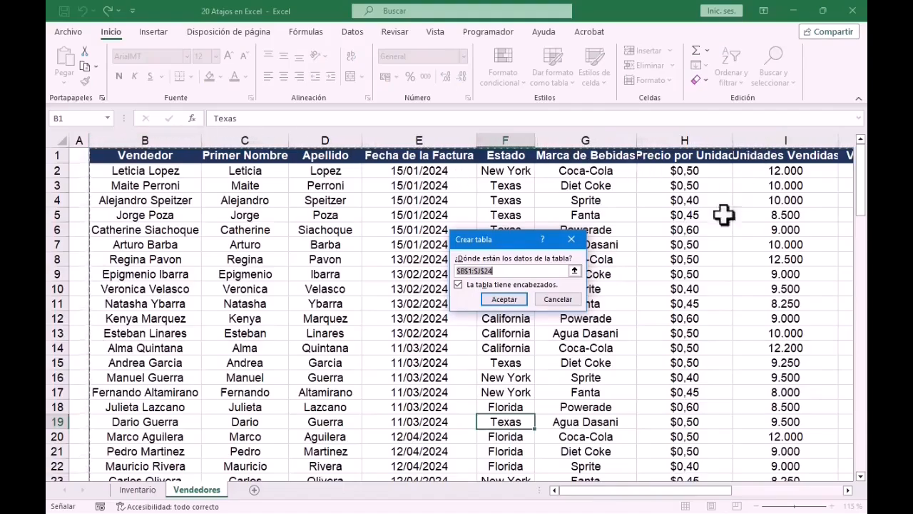
left_click_drag(663, 490, 615, 499)
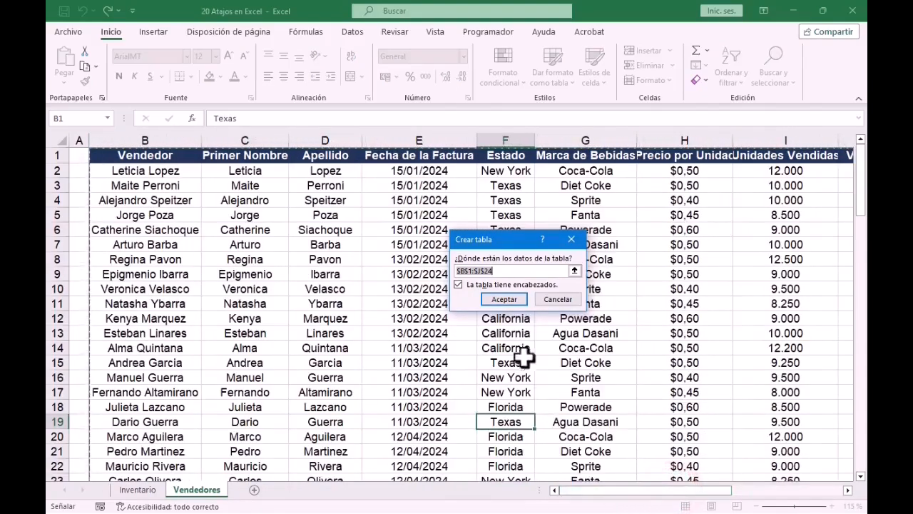
left_click(500, 300)
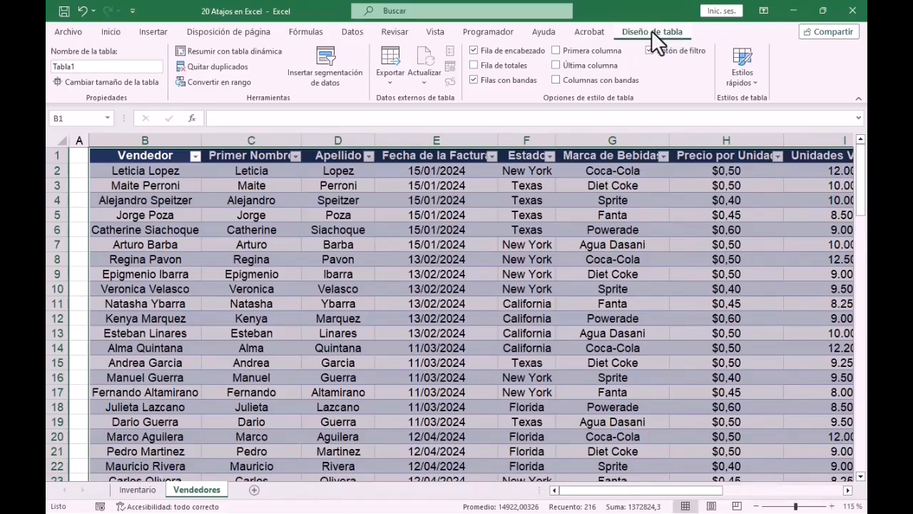
Insert a slicer for the Estado field and place it beside the table's Ventas Totales column.
left_click(347, 74)
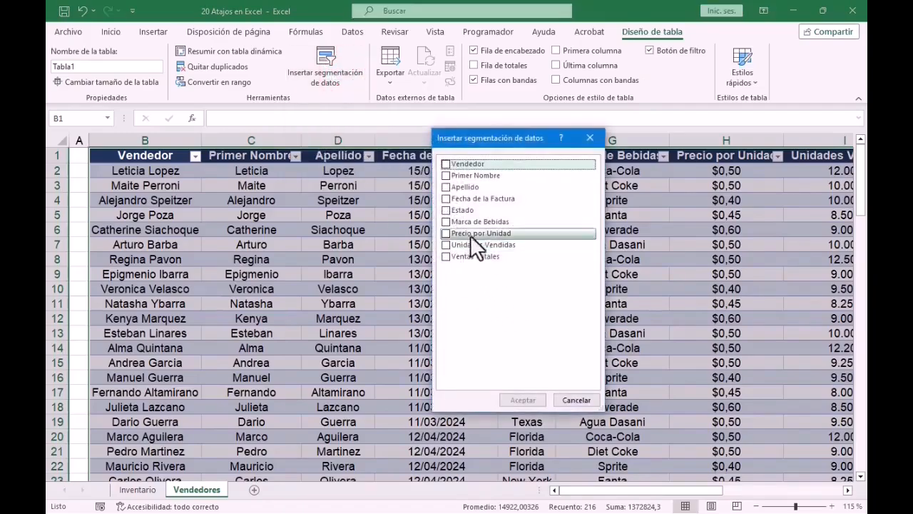
left_click(445, 210)
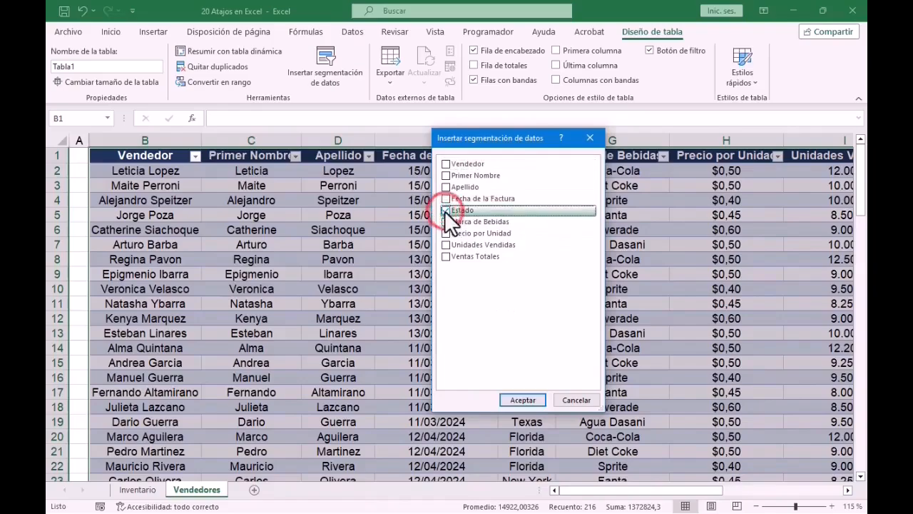
left_click(511, 400)
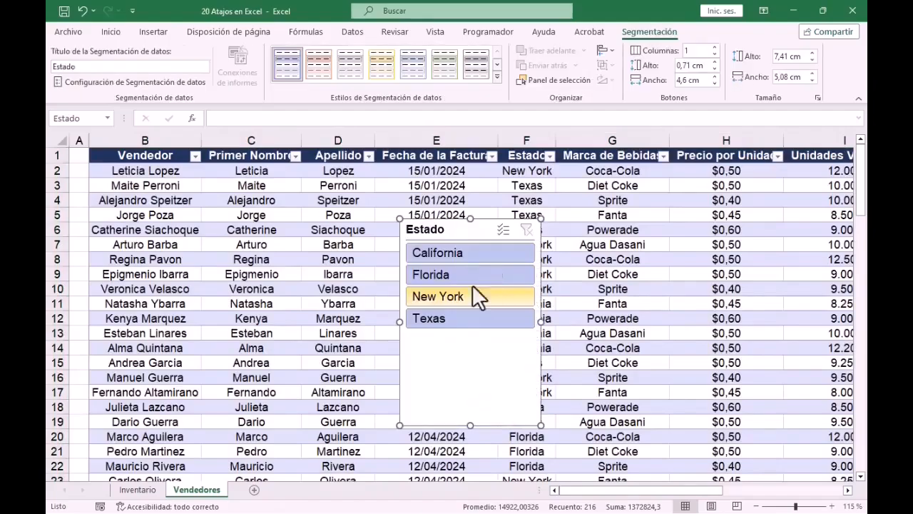
left_click_drag(590, 491, 662, 498)
left_click_drag(197, 293, 779, 169)
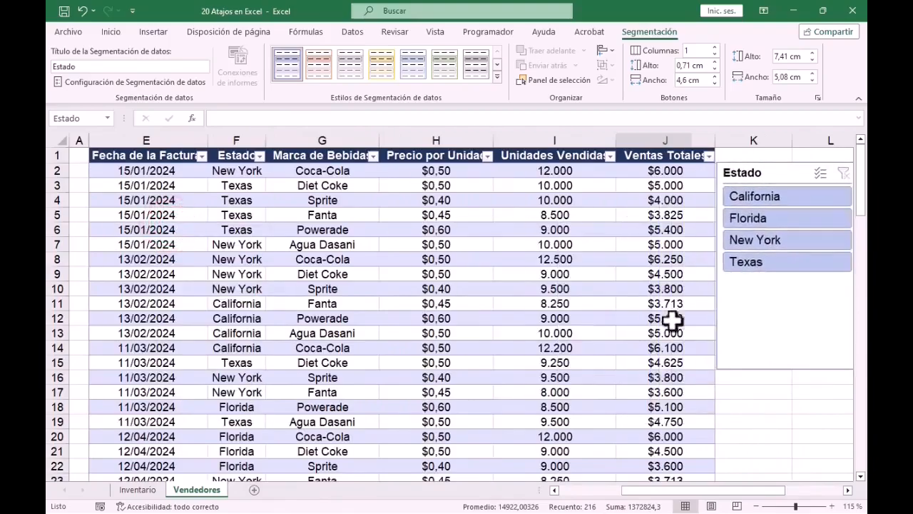
Filter the table with the Estado slicer by Texas, switch to New York, and add Florida and California through multiple selection.
left_click(739, 264)
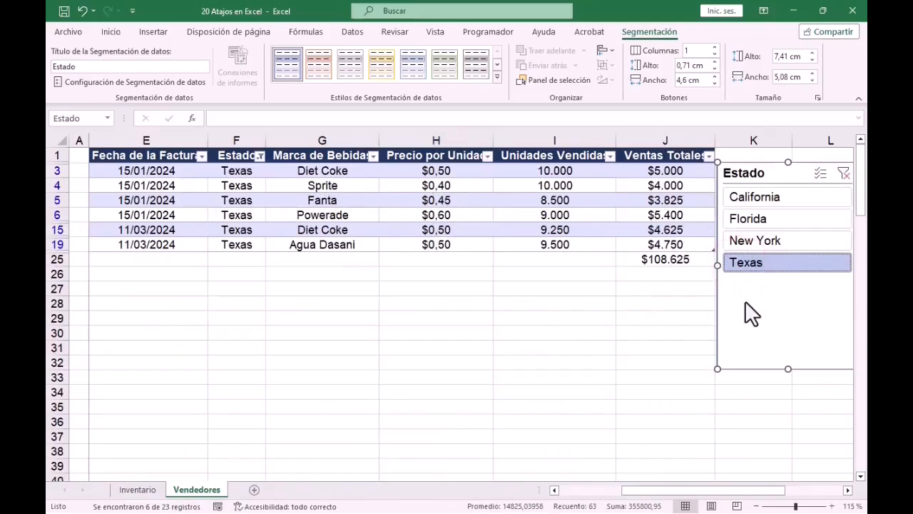
left_click(760, 241, "ctrl")
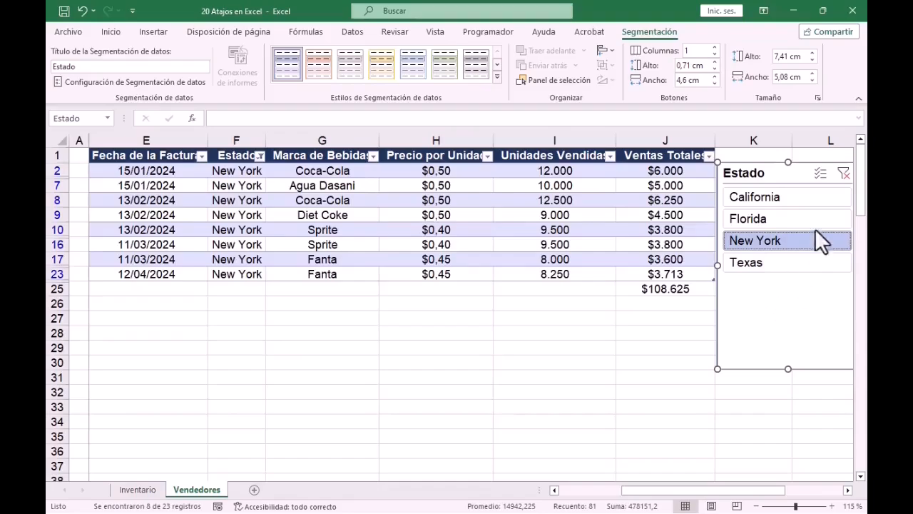
left_click(820, 173)
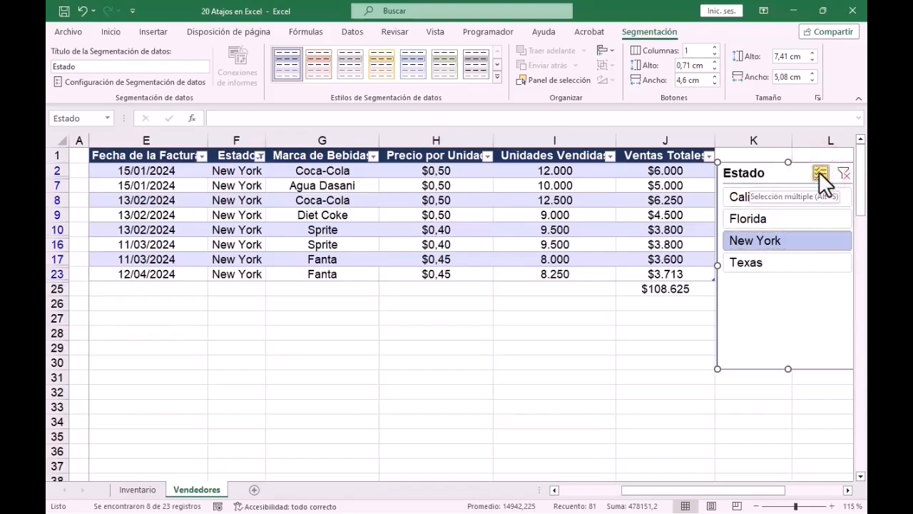
left_click(769, 217)
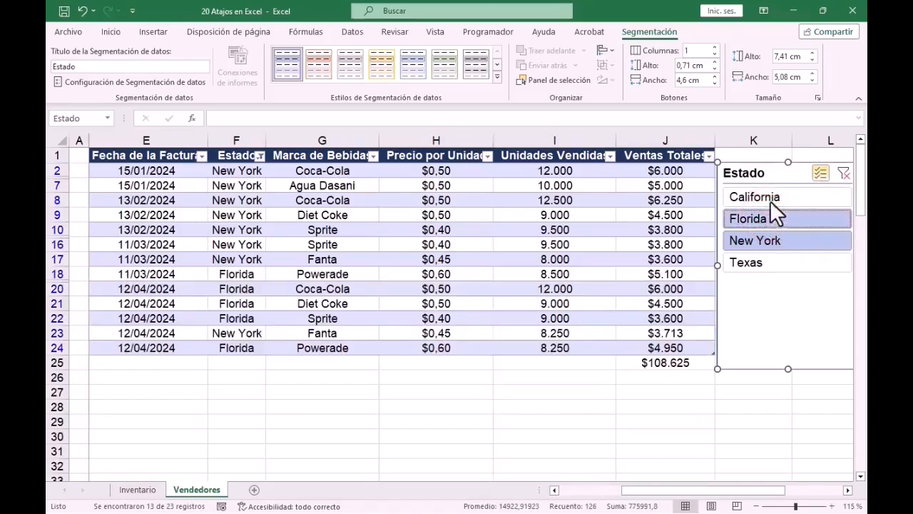
left_click(770, 199)
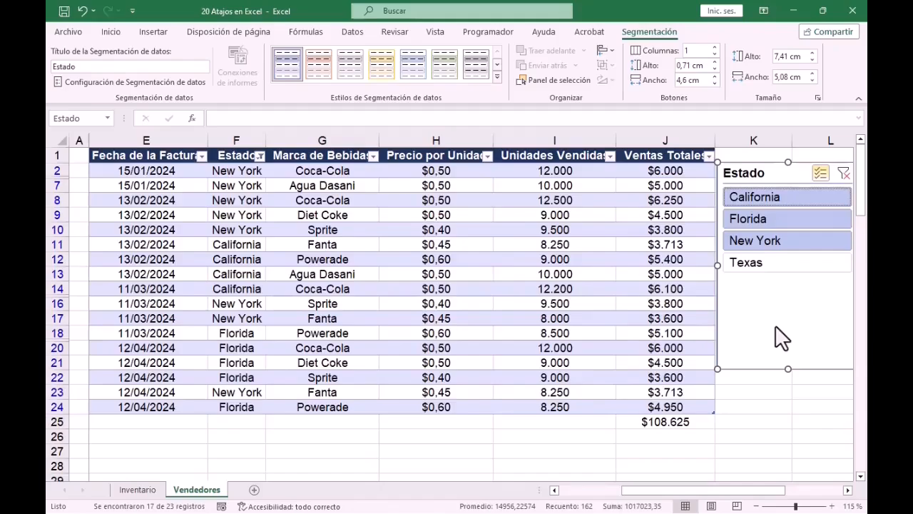
Delete the Estado slicer beside the table.
left_click(760, 172)
key("Delete")
key("Delete")
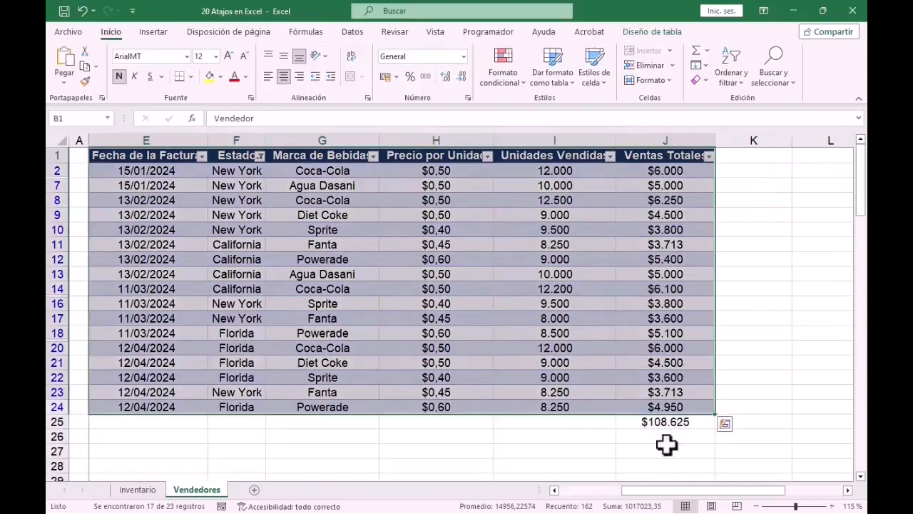
Enter the title "Top 3 Unidades mas Vendidas" in cell L2, beside the table.
left_click(678, 489)
left_click_drag(693, 491, 717, 492)
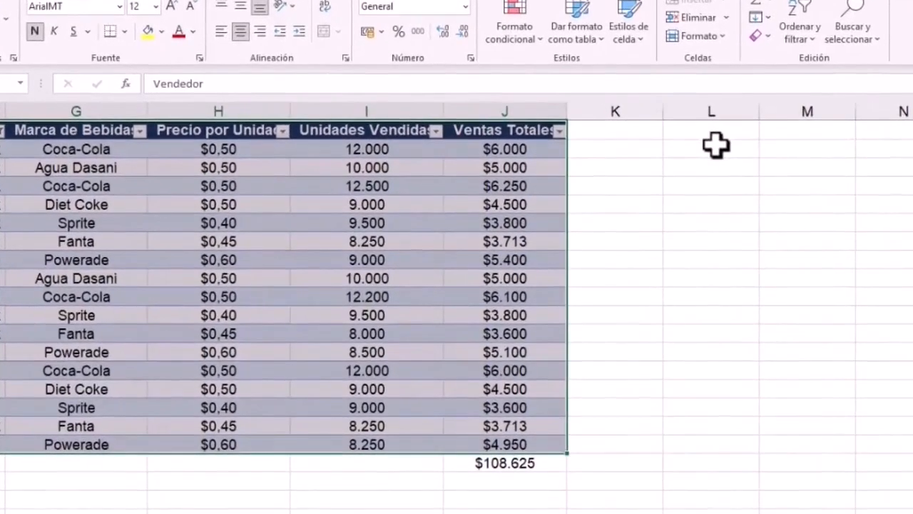
left_click(664, 168)
type("T")
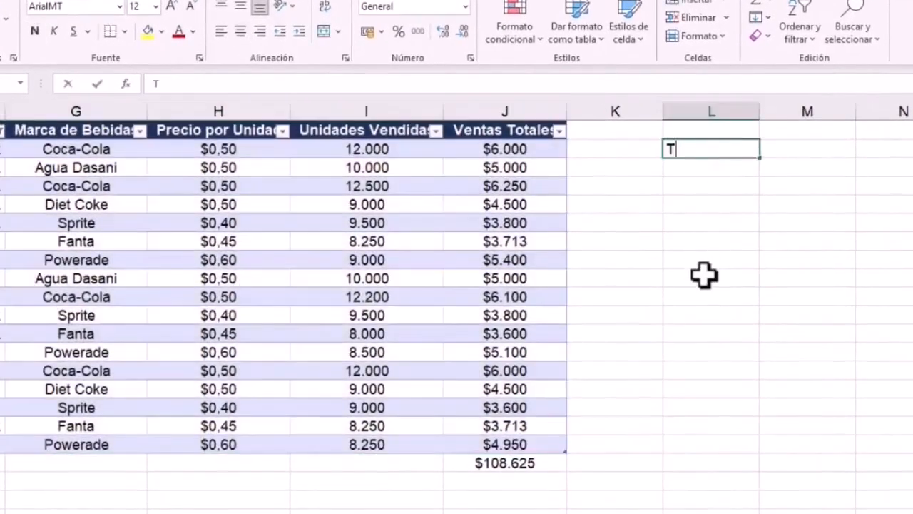
type("op 3 Unidades mas Vendidas")
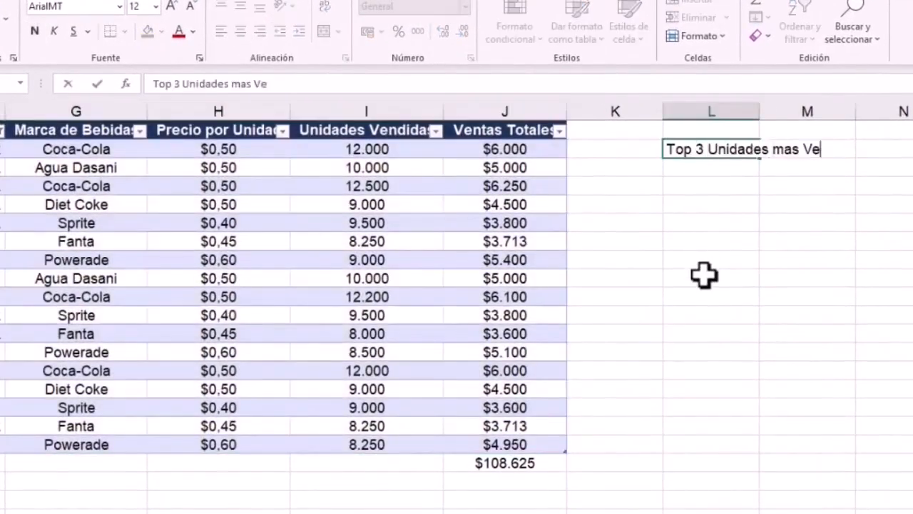
key("Return")
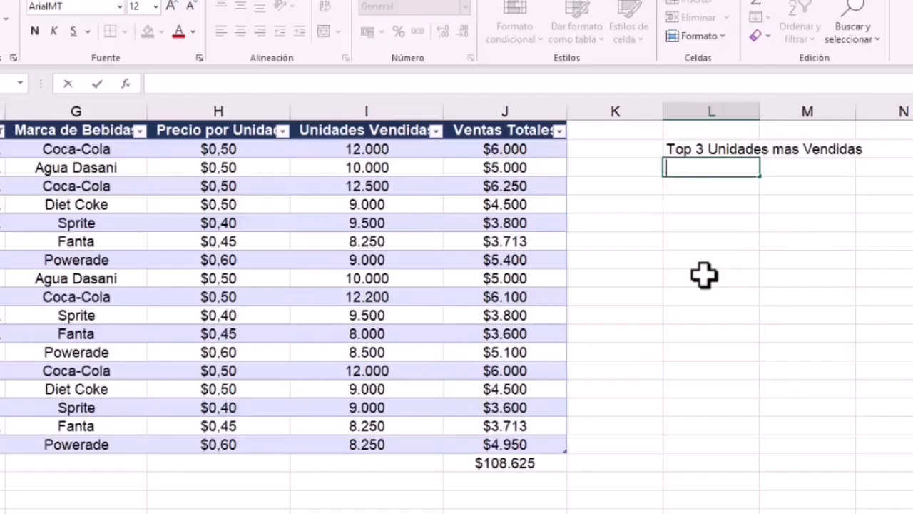
Enter a MAX formula over the table's Unidades Vendidas column in the cell directly below the "Top 3 Unidades mas Vendidas" title.
type("=max")
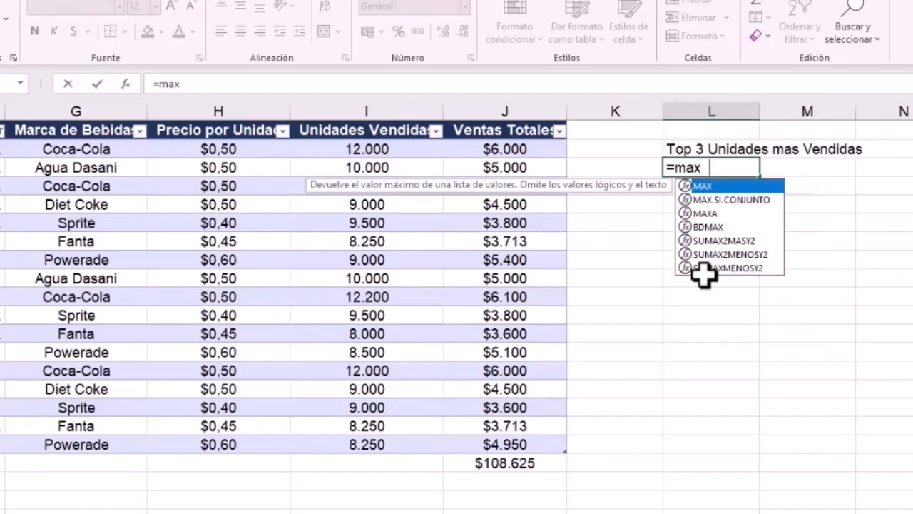
key("Tab")
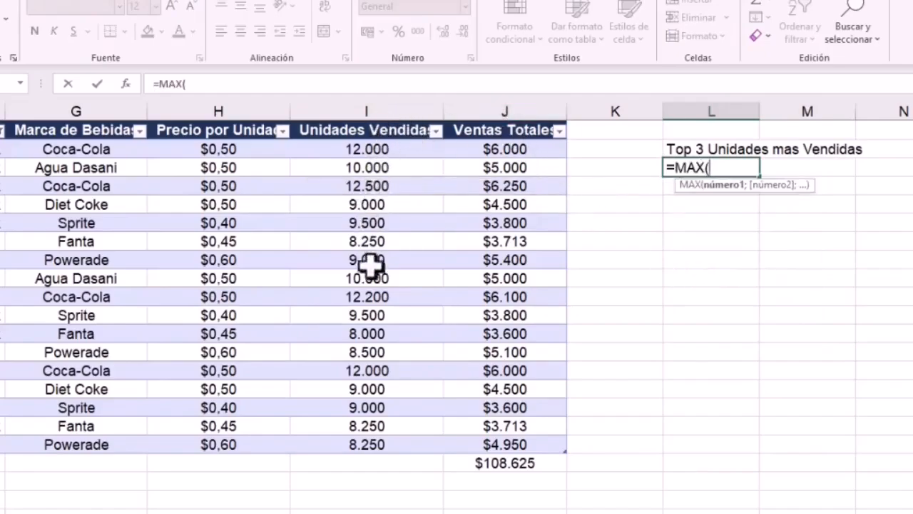
left_click(404, 155)
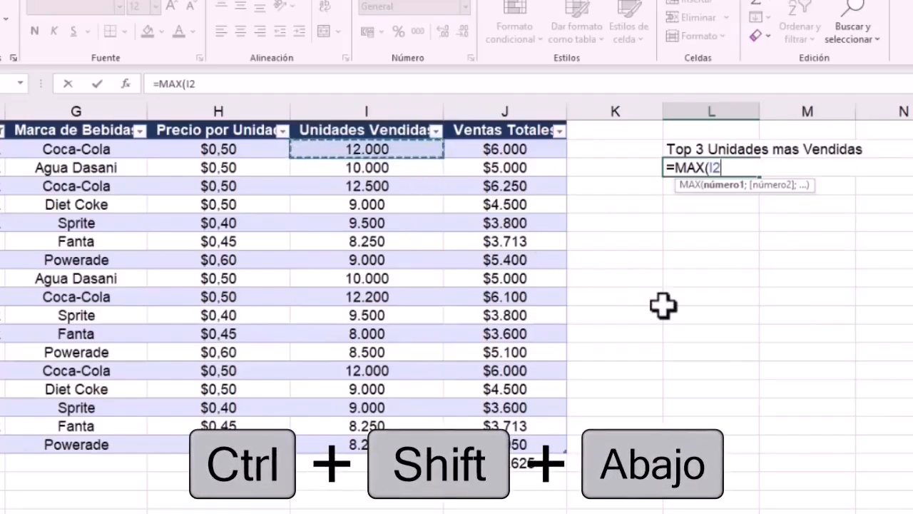
key("ctrl+shift+Down")
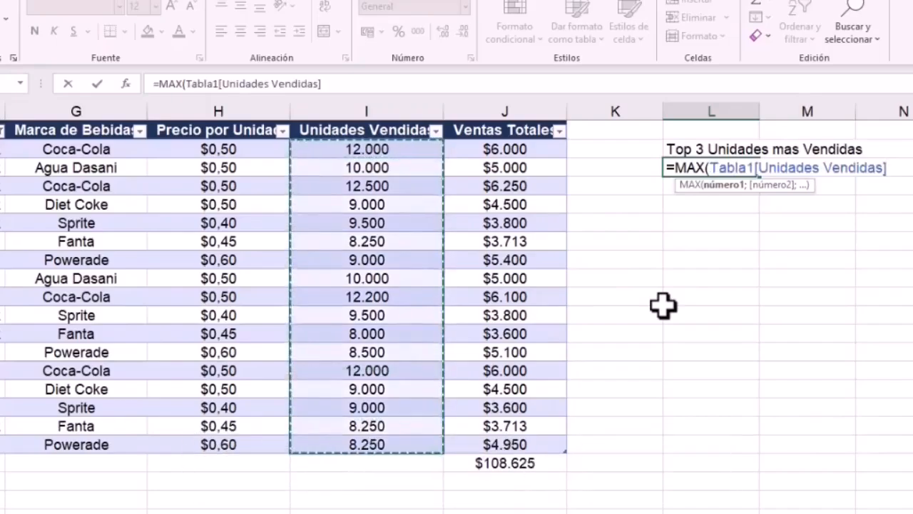
key("Return")
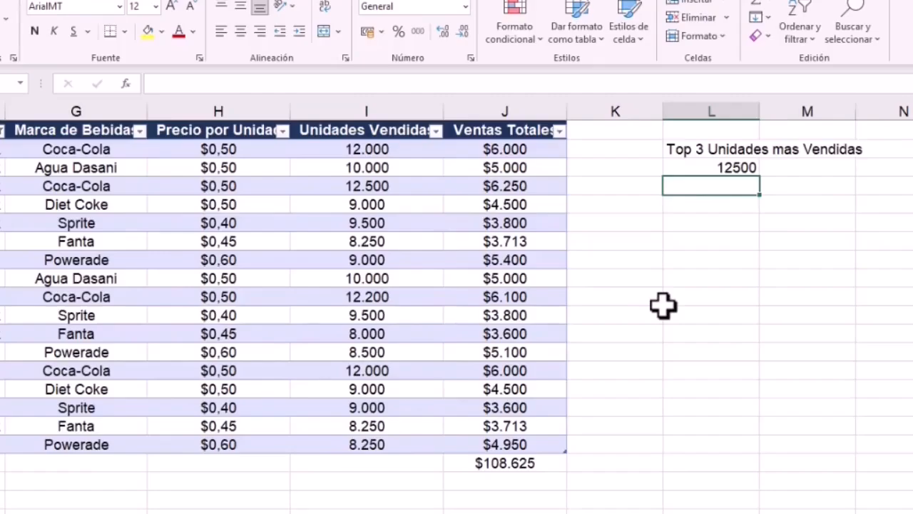
Enter a K.ESIMO.MAYOR formula over Unidades Vendidas with k = 2 in the cell below the MAX result.
key("Up")
key("Down")
type("=k.")
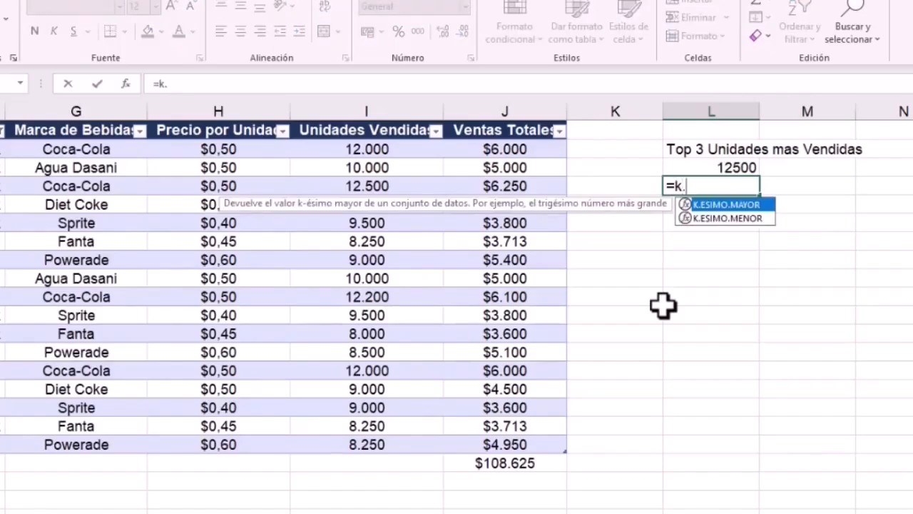
key("Tab")
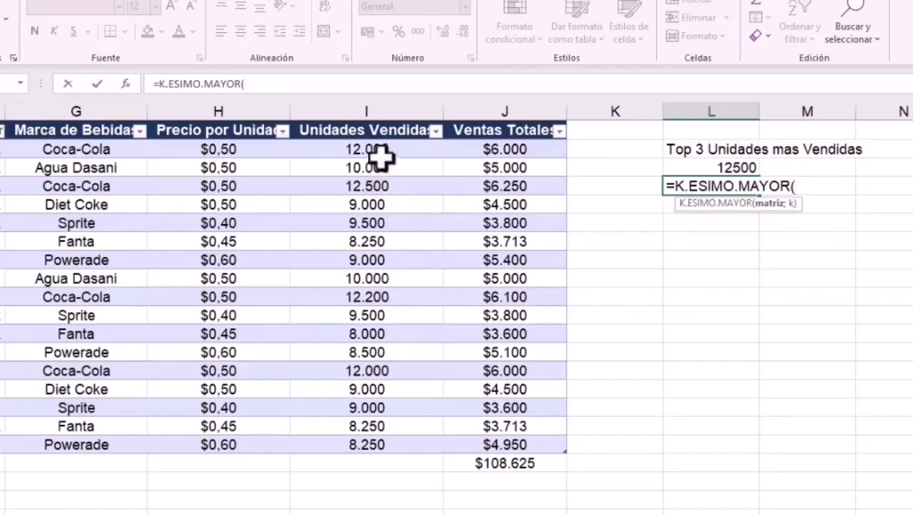
left_click(383, 150)
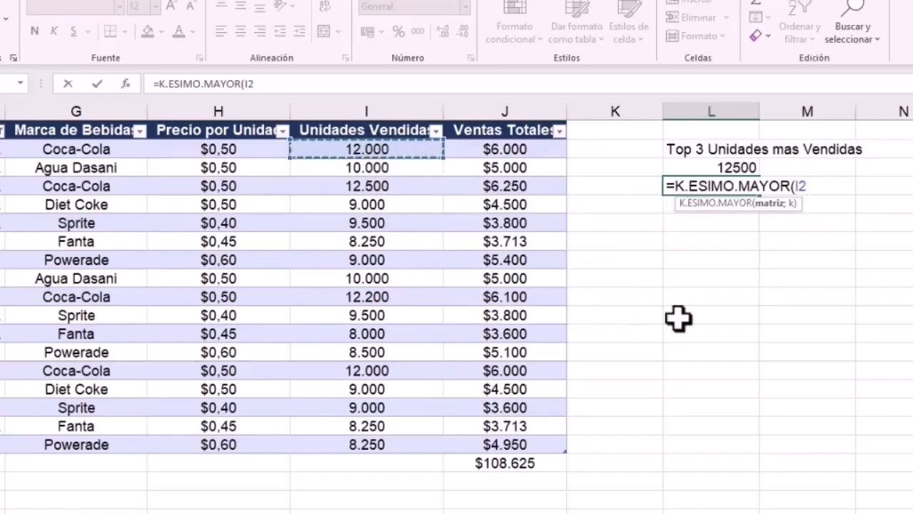
key("ctrl+shift+Down")
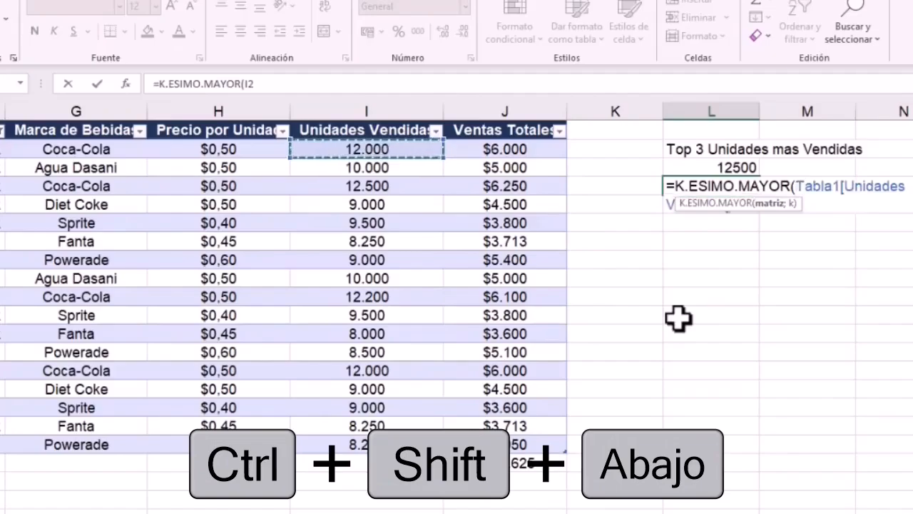
type(";")
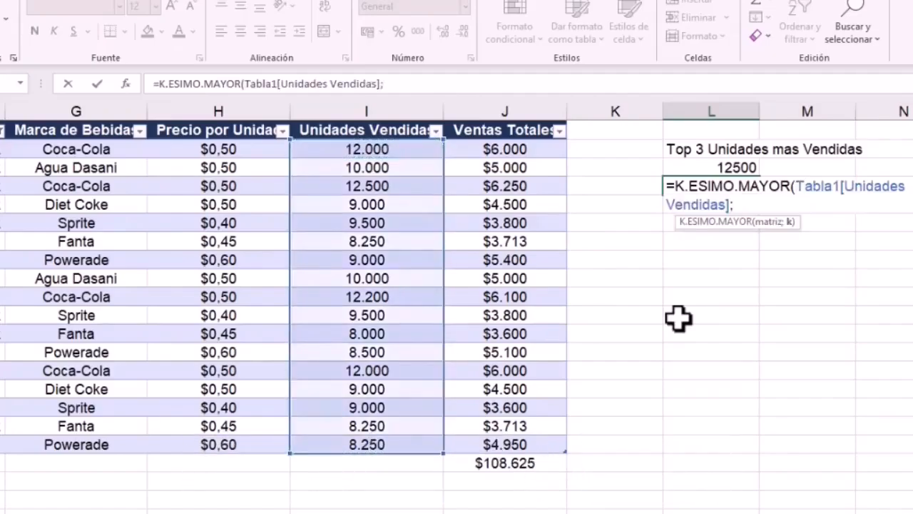
type(" 2")
key("Return")
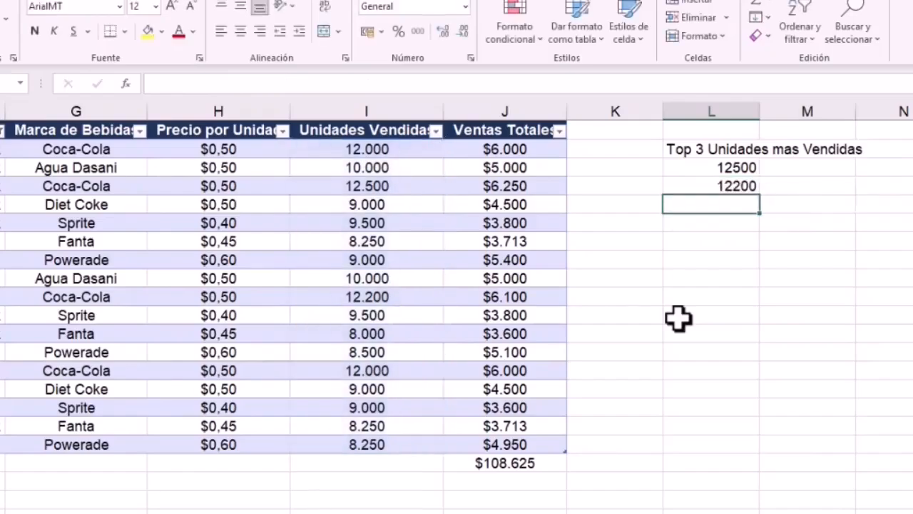
Copy the K.ESIMO.MAYOR formula into the cell below it and change its k argument to 3.
key("Up")
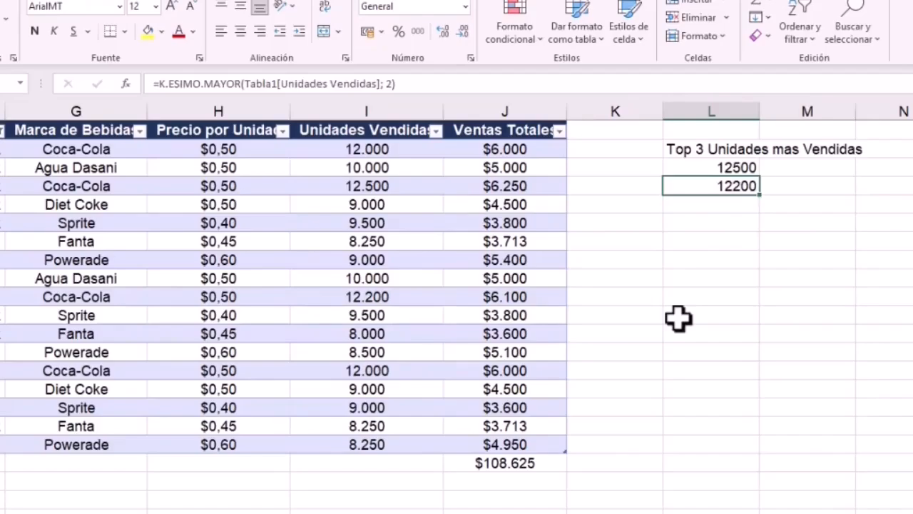
key("ctrl+c")
key("Down")
key("ctrl+v")
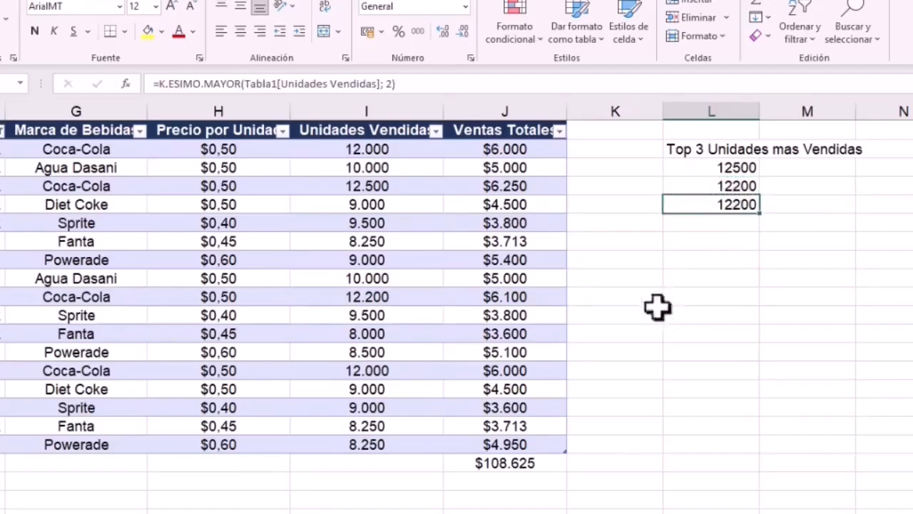
left_click(389, 82)
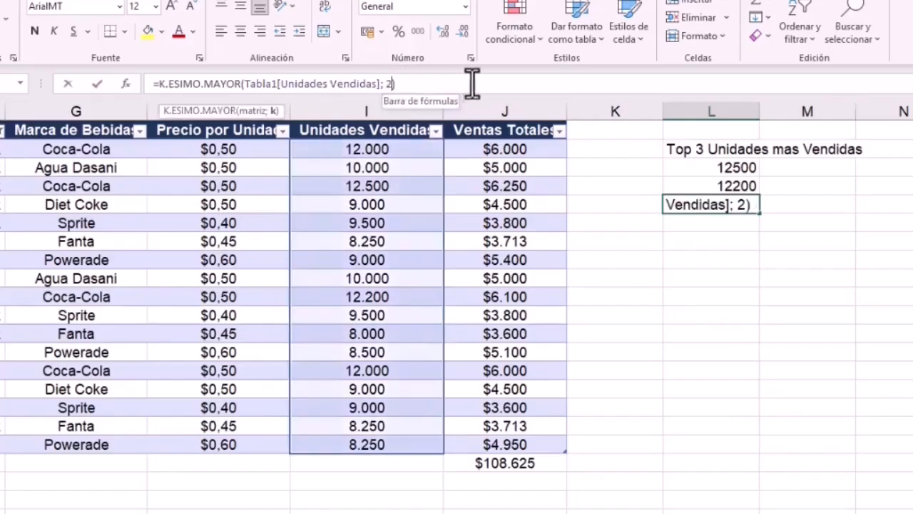
key("BackSpace")
type("3")
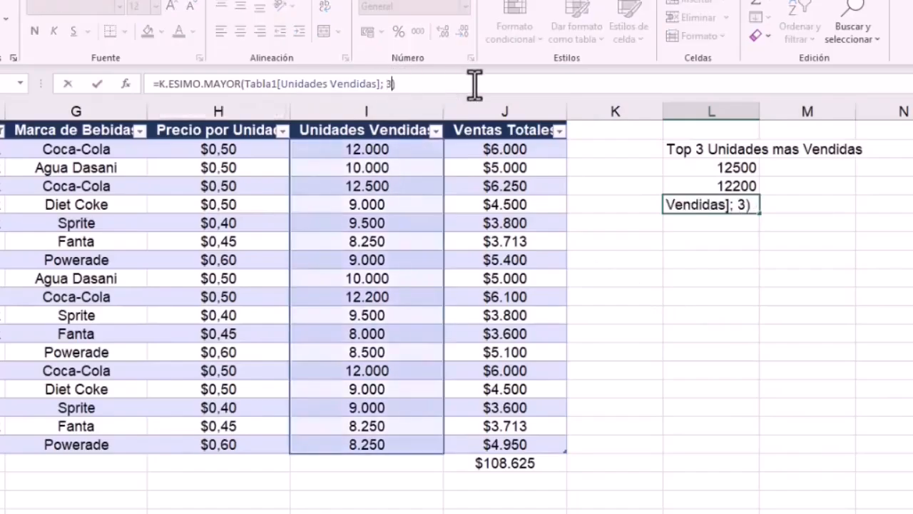
key("Return")
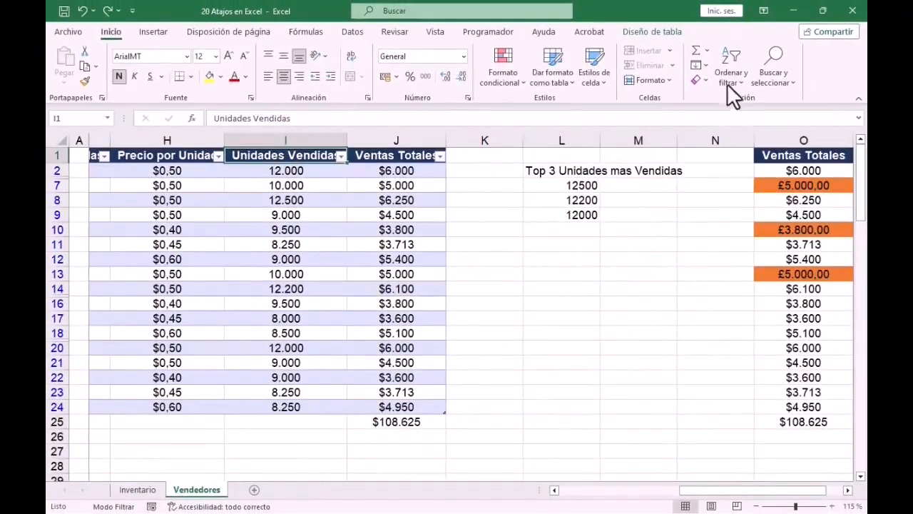
Clear the table's filter and move the three formulas from L7:L9 up to L3:L5, directly under the title.
left_click(735, 91)
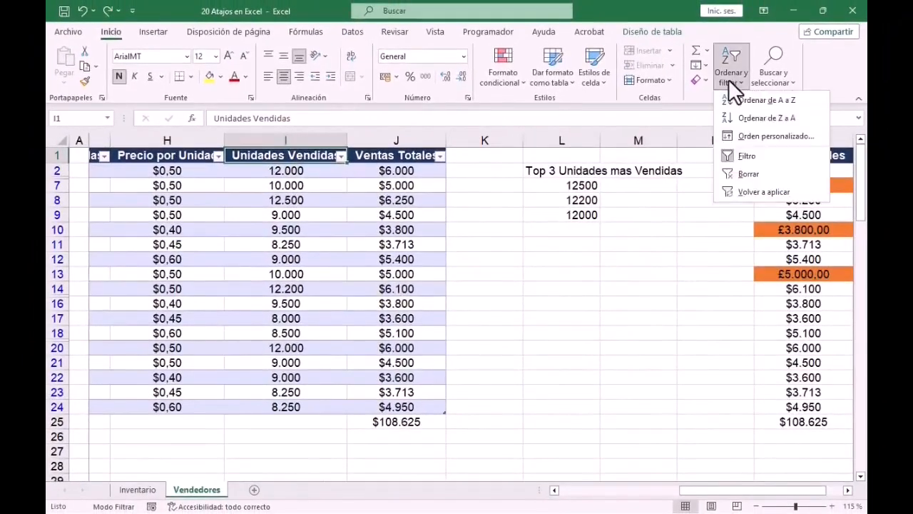
left_click(743, 177)
left_click(567, 245)
left_click_drag(567, 245, 575, 274)
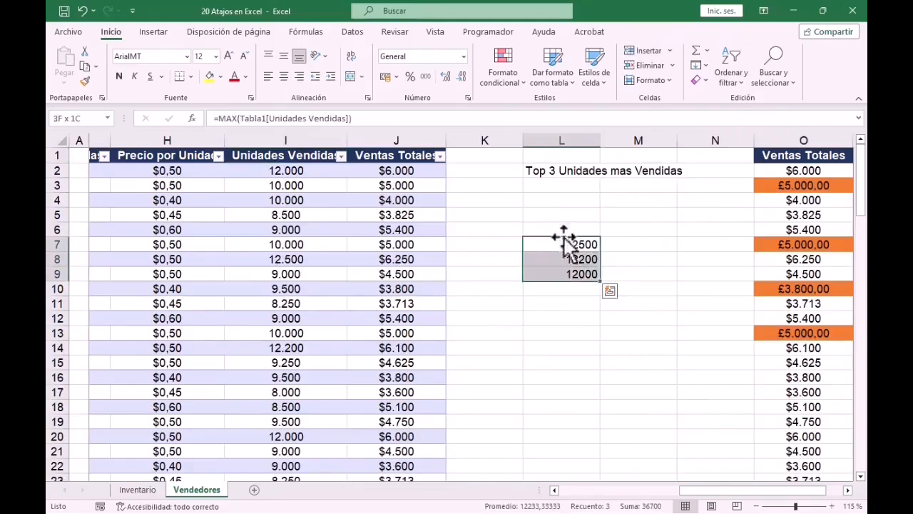
left_click_drag(559, 243, 557, 190)
left_click(560, 232)
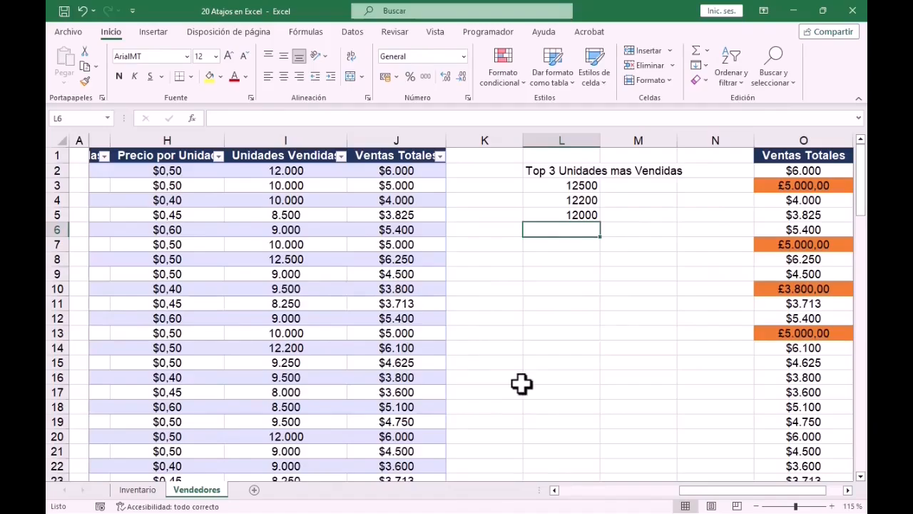
Replace the formula in L4 with an exact copy of the MAX formula from the cell above.
key("Up")
key("Up")
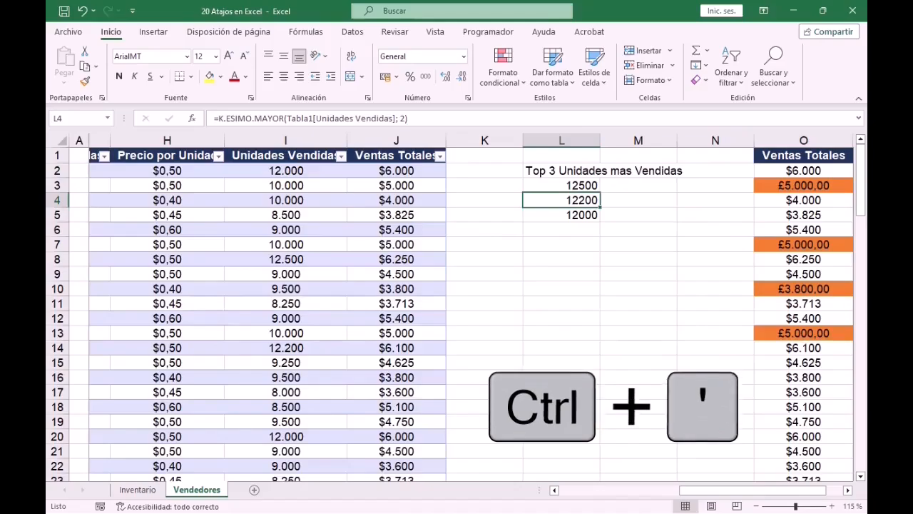
key("ctrl+apostrophe")
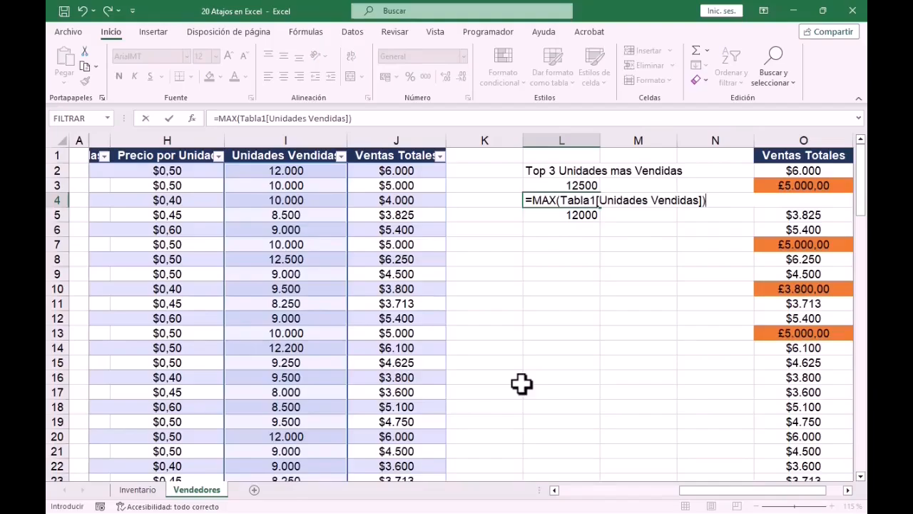
key("Return")
Trace the precedents of the MAX formula in L4.
key("Up")
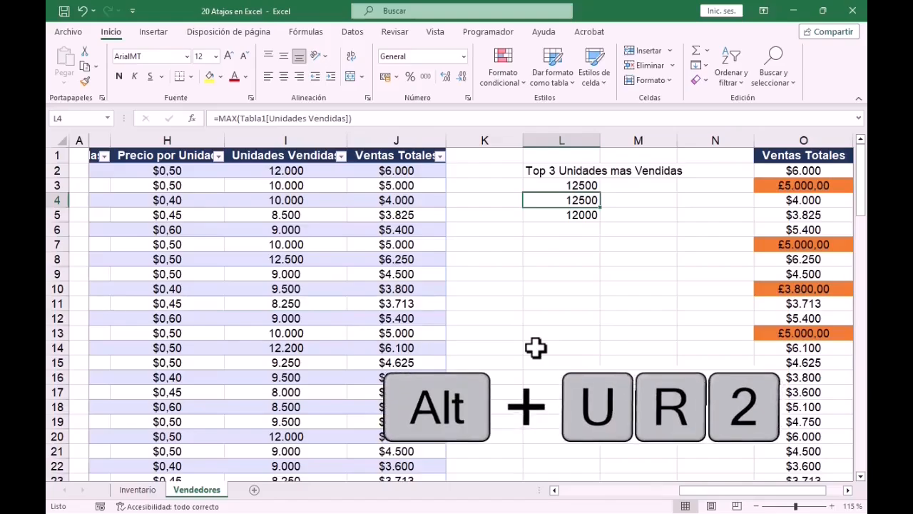
key("alt+u")
key("r")
key("2")
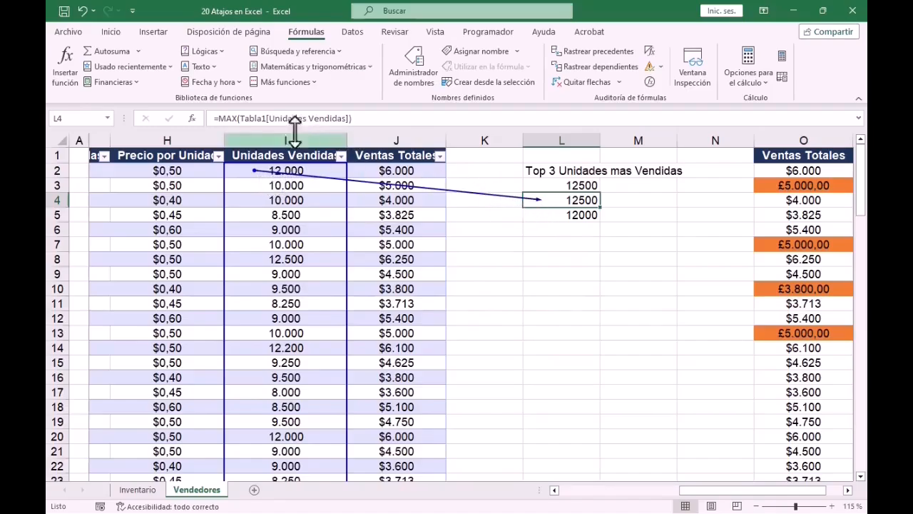
Trace the precedents of the Ventas Totales formula in J10, and remove all tracer arrows from the sheet.
left_click(408, 286)
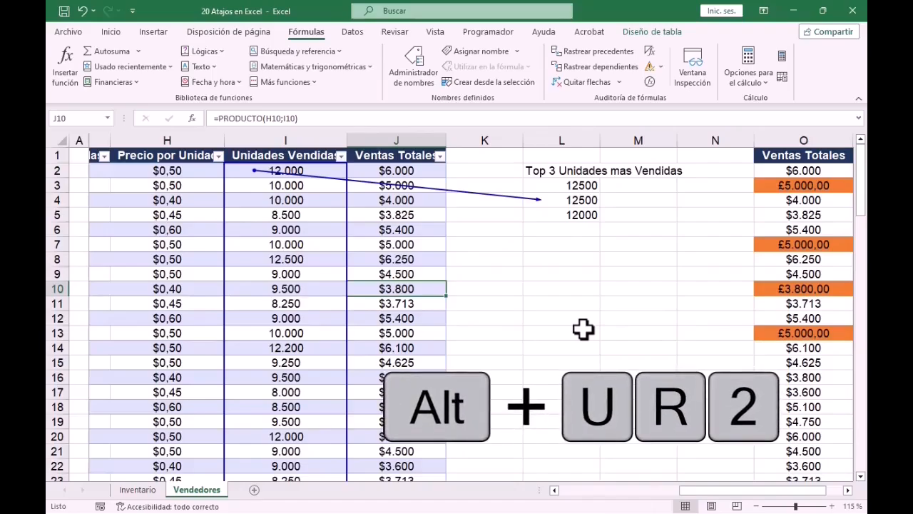
key("alt+u")
key("r")
key("2")
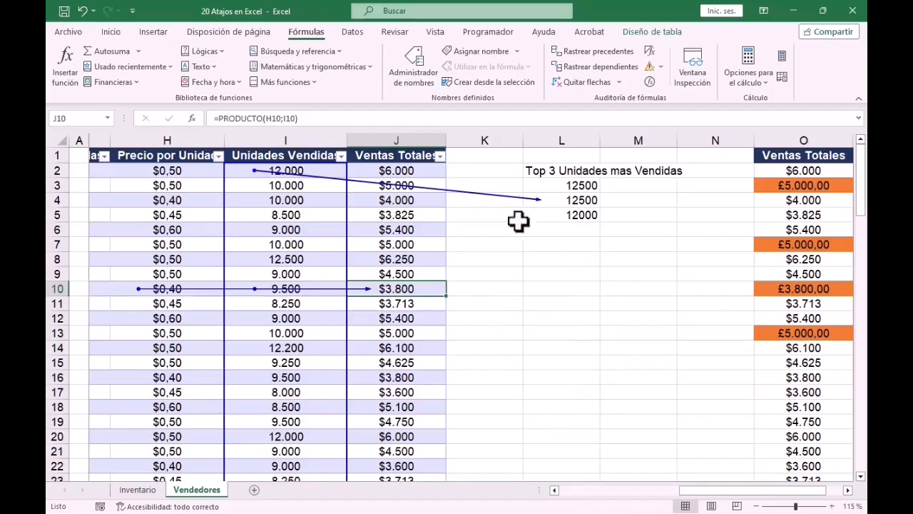
left_click(597, 82)
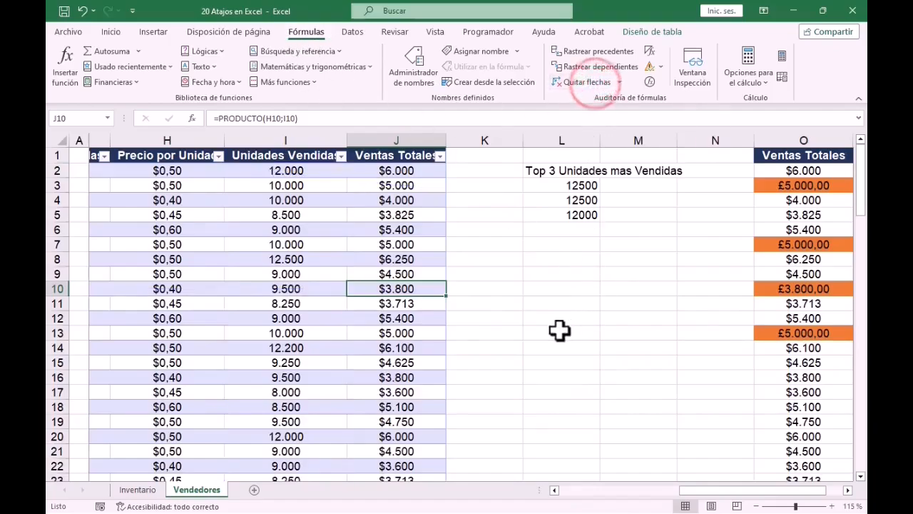